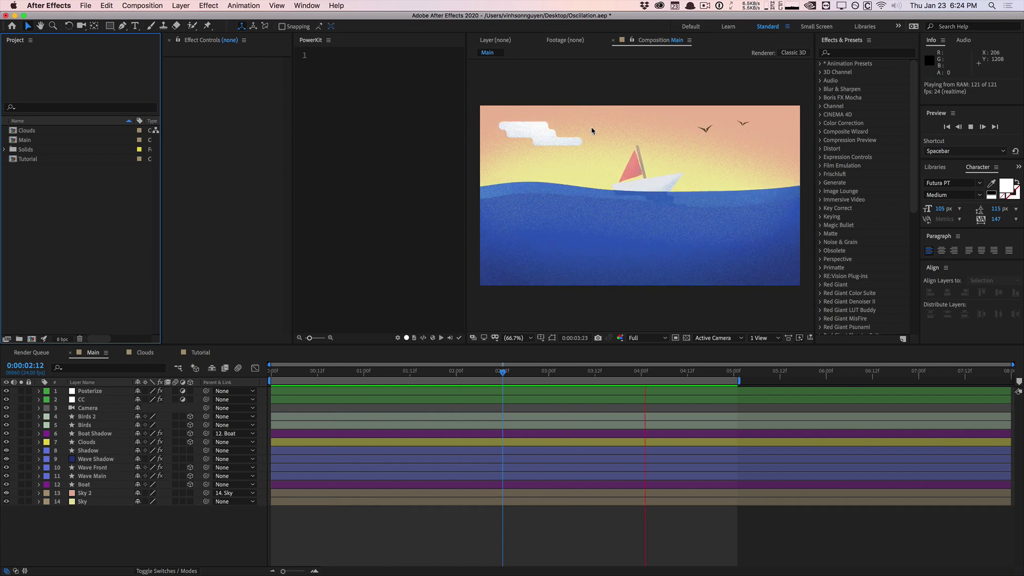
key(super+Tab)
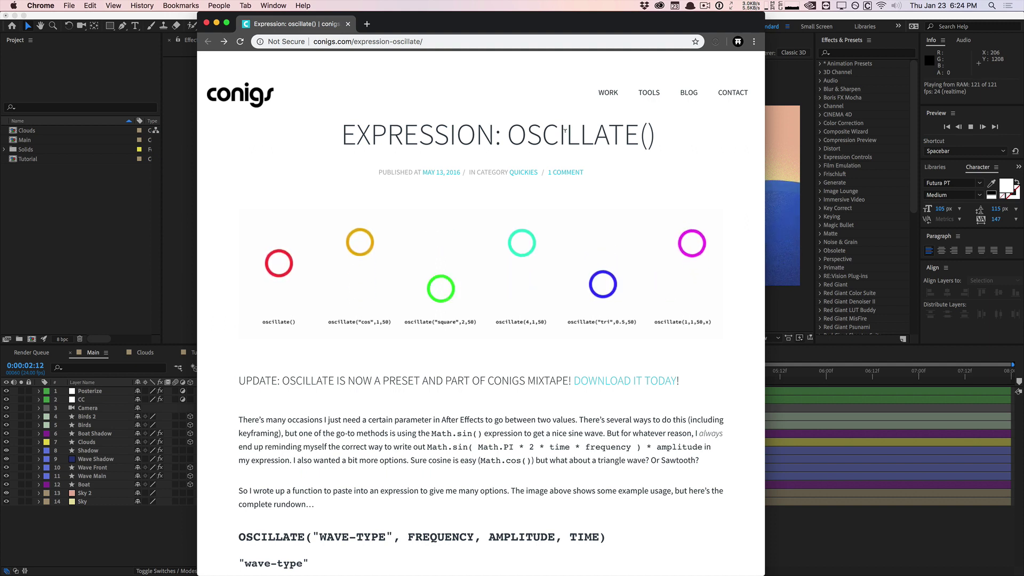
scroll(565, 128, down, 1)
scroll(565, 128, down, 5)
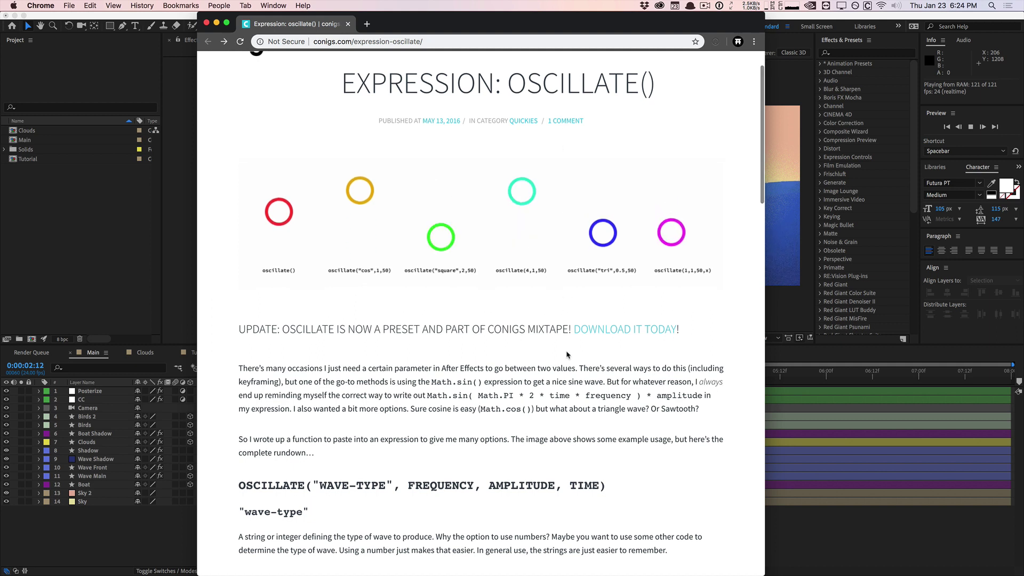
scroll(566, 370, down, 3)
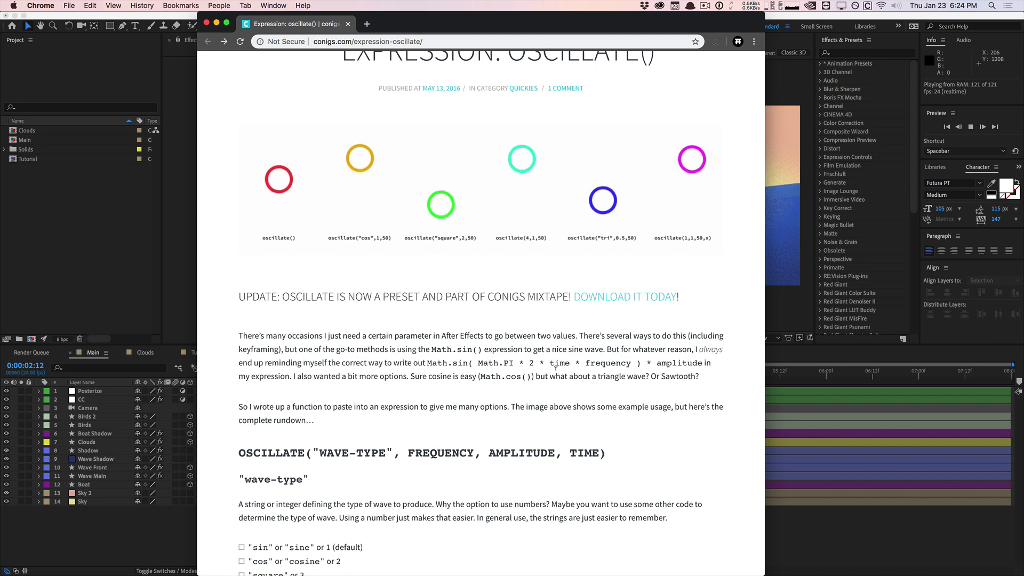
scroll(556, 365, up, 1)
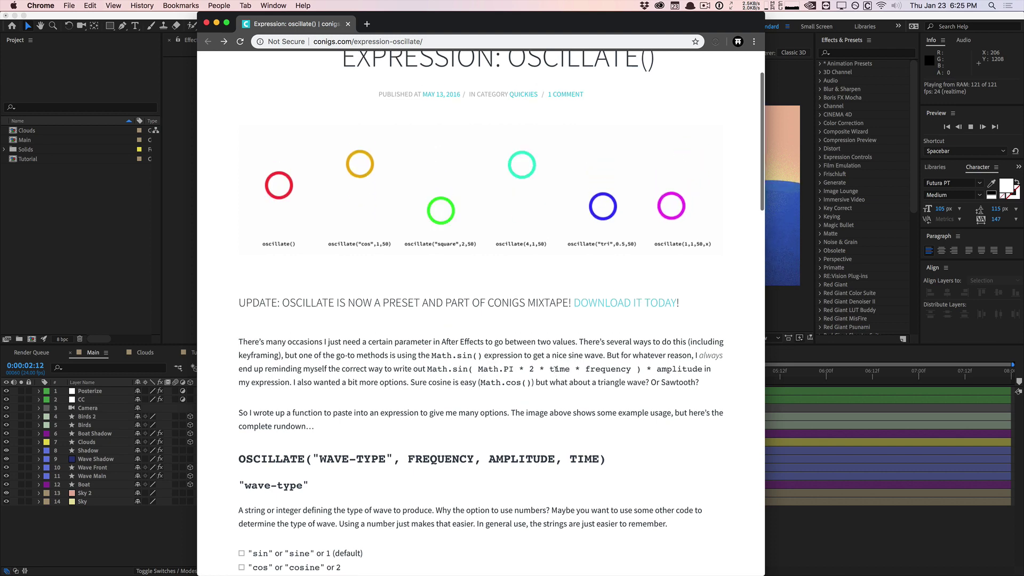
scroll(505, 378, down, 5)
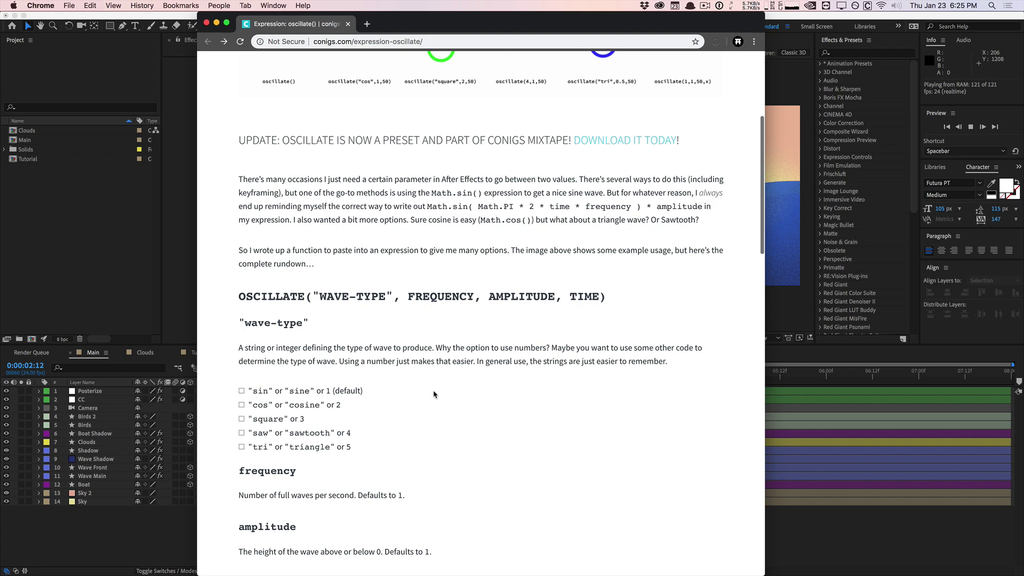
scroll(435, 395, up, 1)
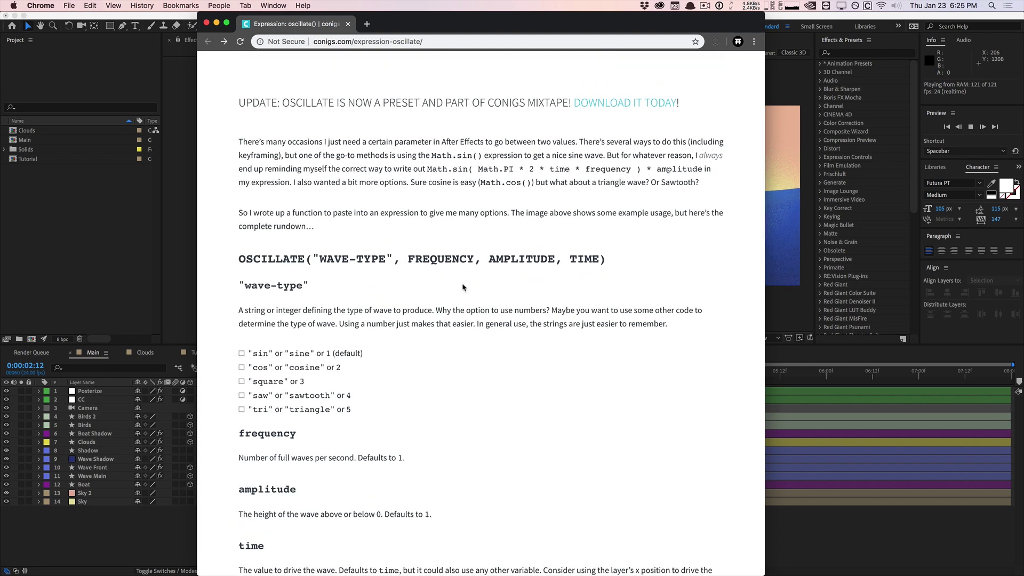
scroll(448, 290, up, 1)
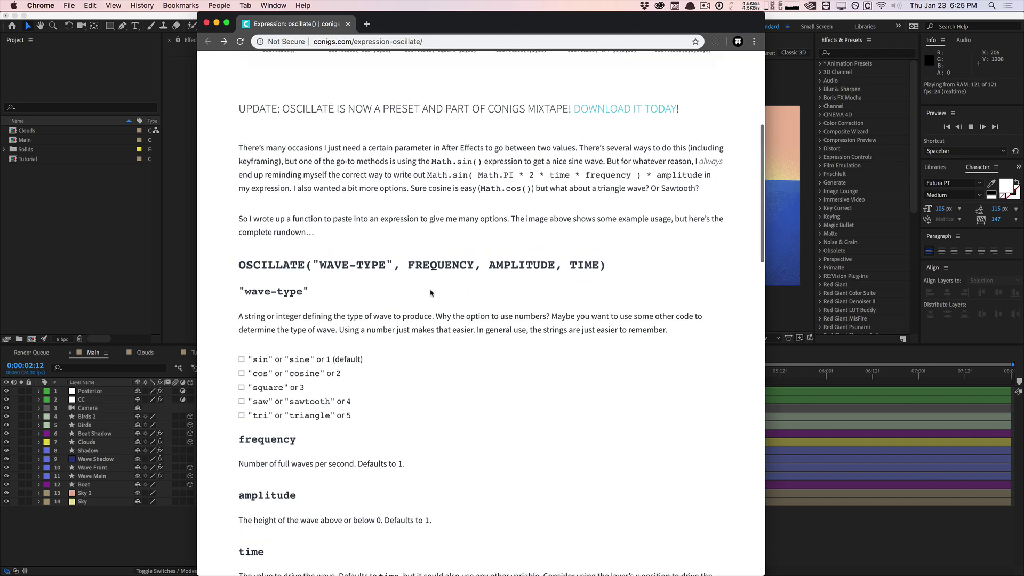
drag(239, 278, 600, 278)
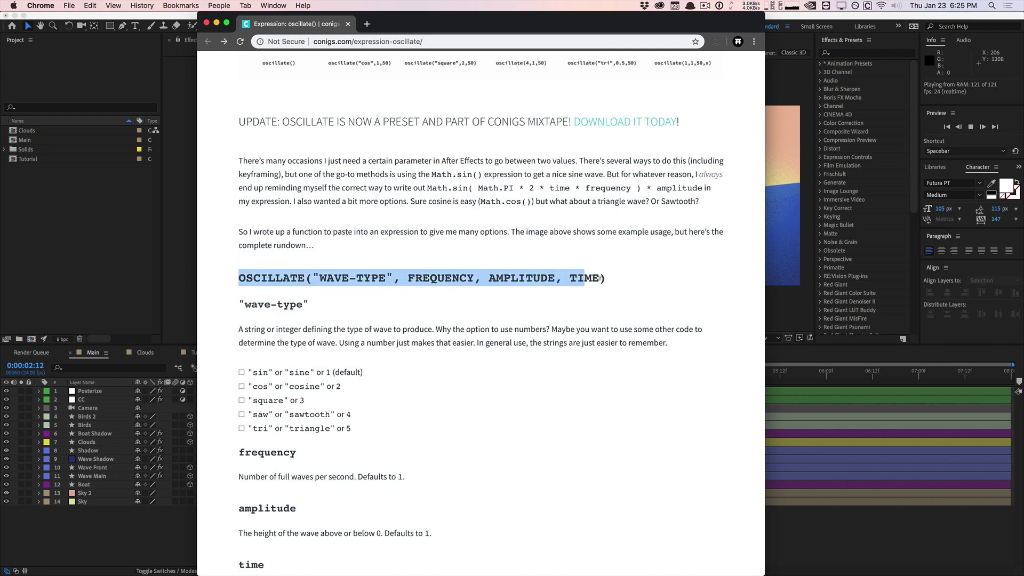
click(602, 277)
scroll(374, 275, down, 4)
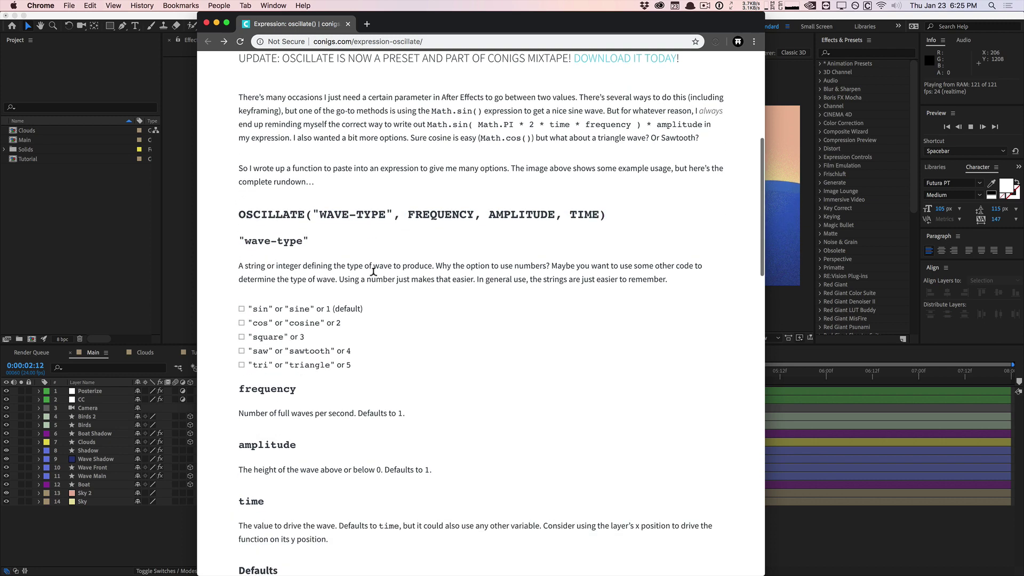
scroll(331, 267, up, 12)
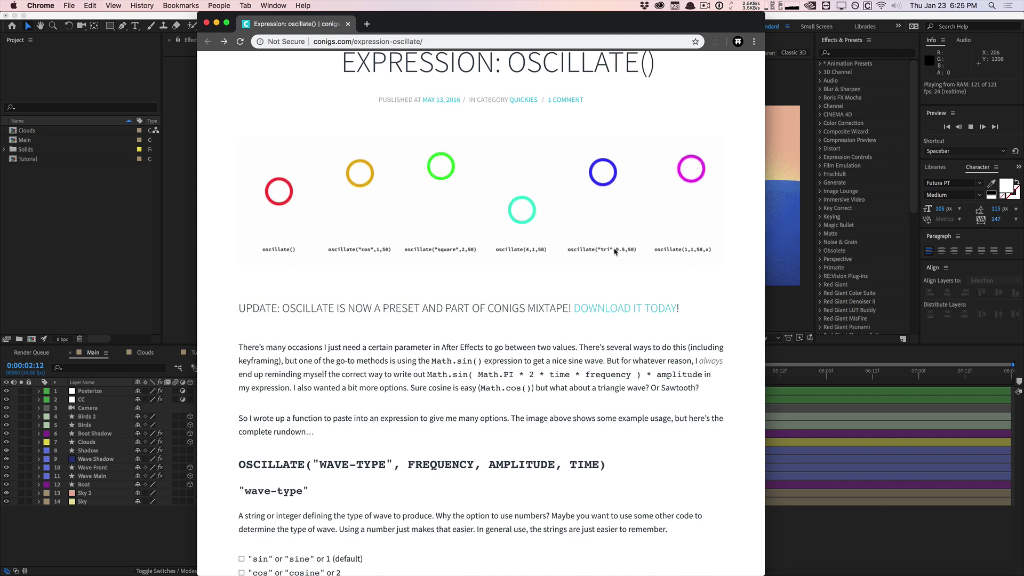
scroll(414, 320, down, 5)
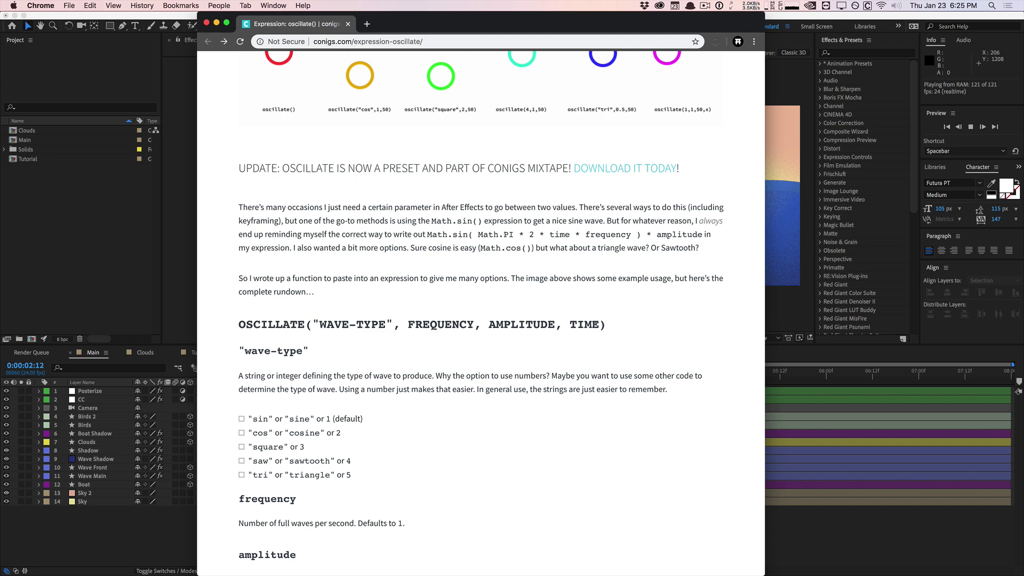
scroll(412, 354, down, 1)
scroll(412, 354, down, 5)
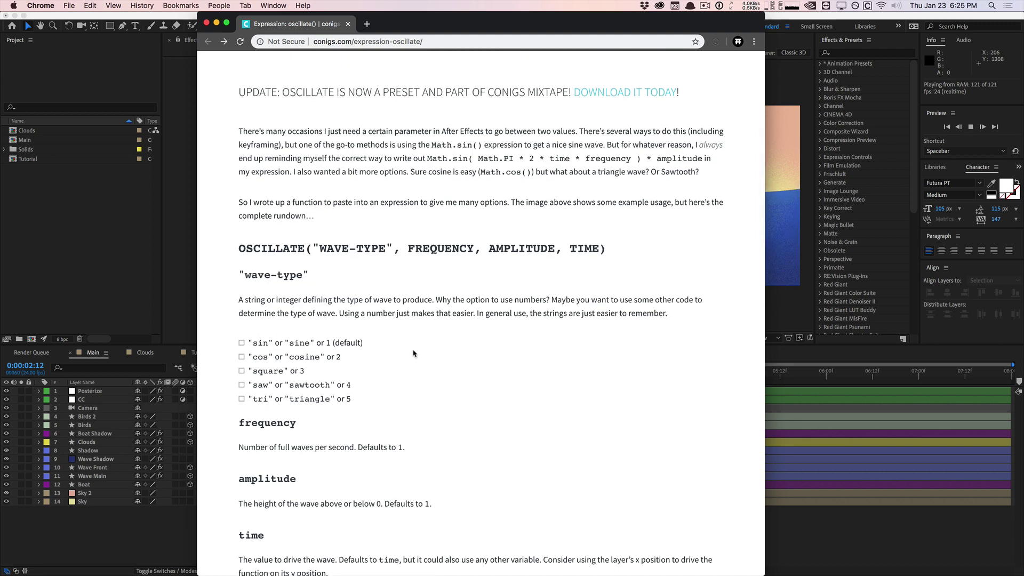
- In Chrome, select and copy the whole oscillate() code block under the article's The Code heading
scroll(399, 350, down, 20)
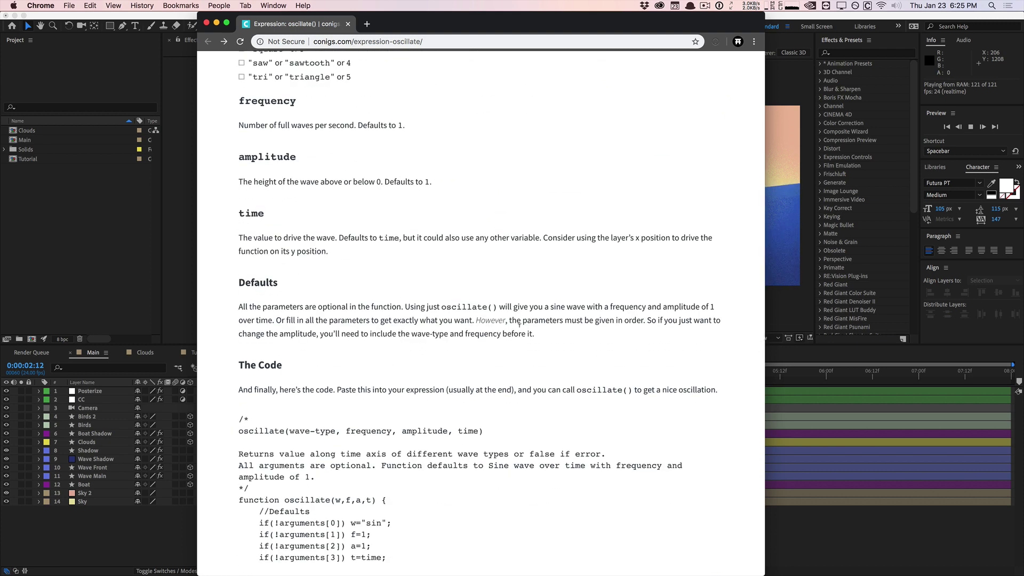
scroll(531, 323, down, 8)
scroll(531, 325, down, 15)
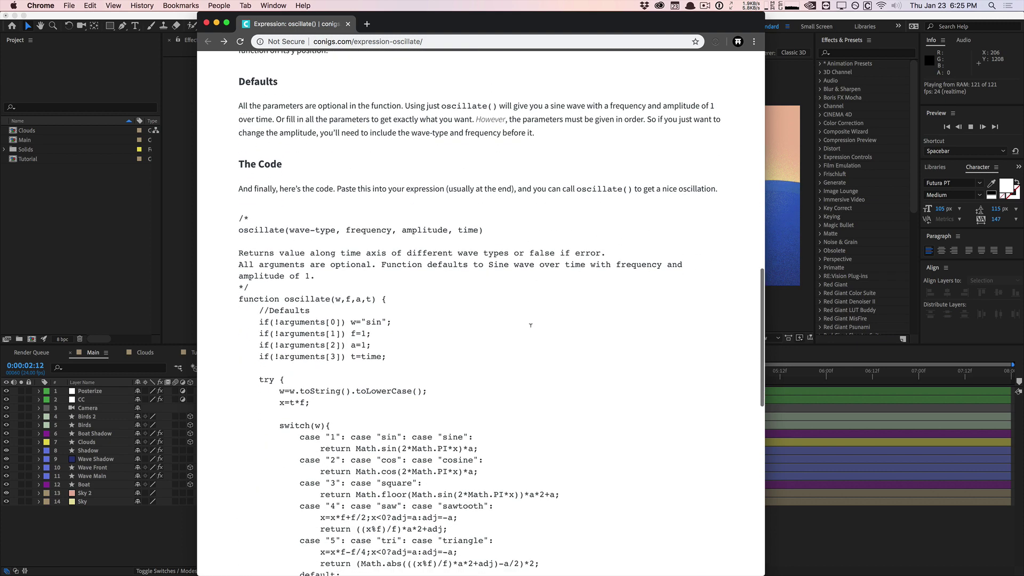
scroll(531, 325, down, 2)
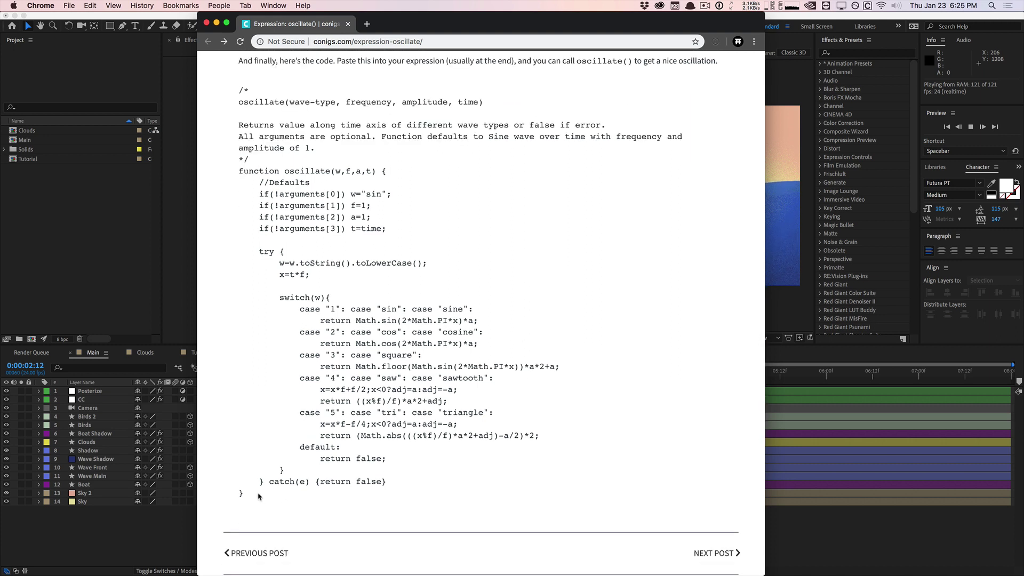
drag(256, 497, 244, 175)
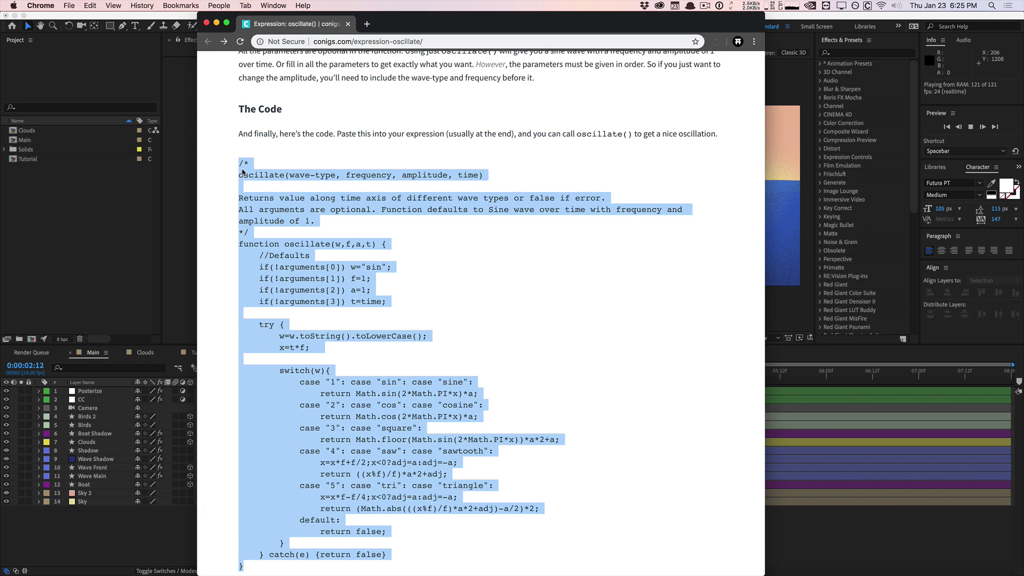
right_click(243, 172)
click(267, 198)
scroll(264, 277, up, 5)
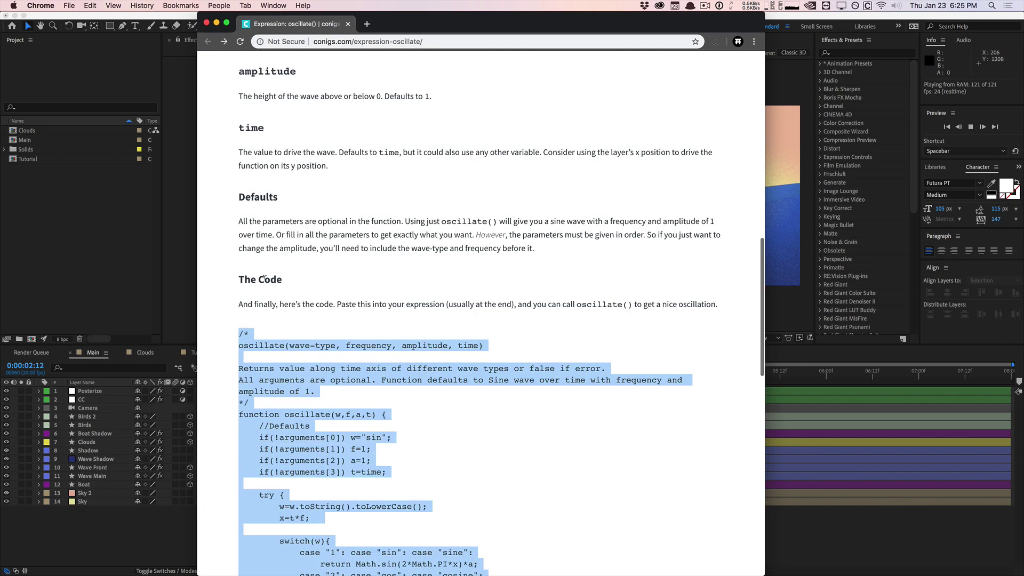
scroll(264, 278, up, 15)
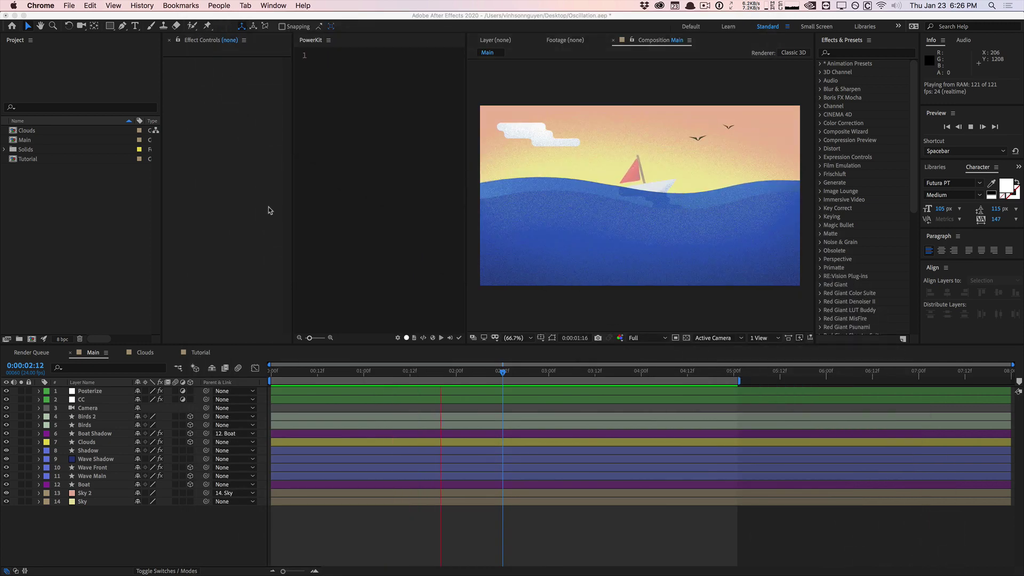
- Back in After Effects, widen the PowerKit code panel beside the viewer
click(268, 206)
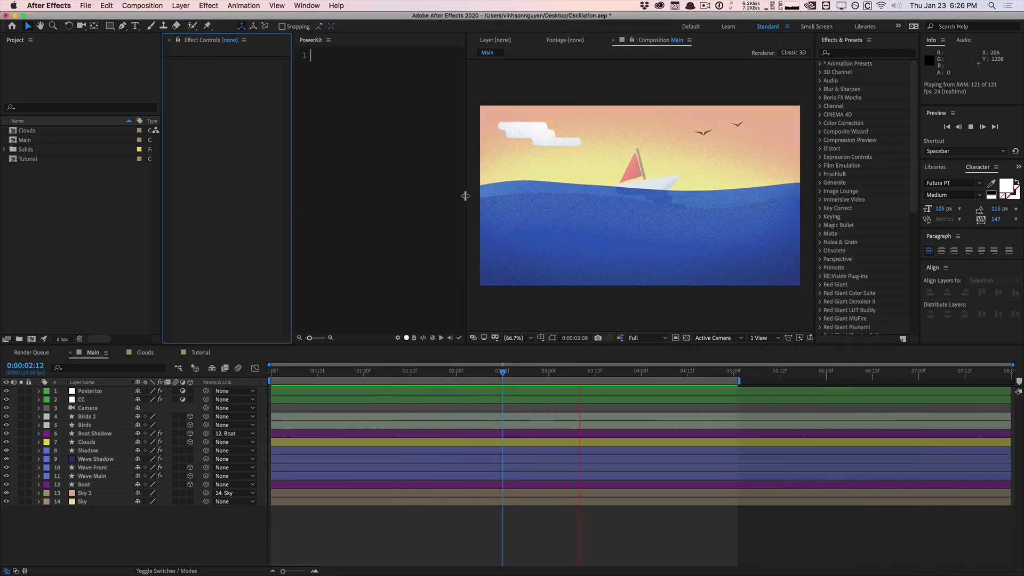
drag(465, 195, 499, 196)
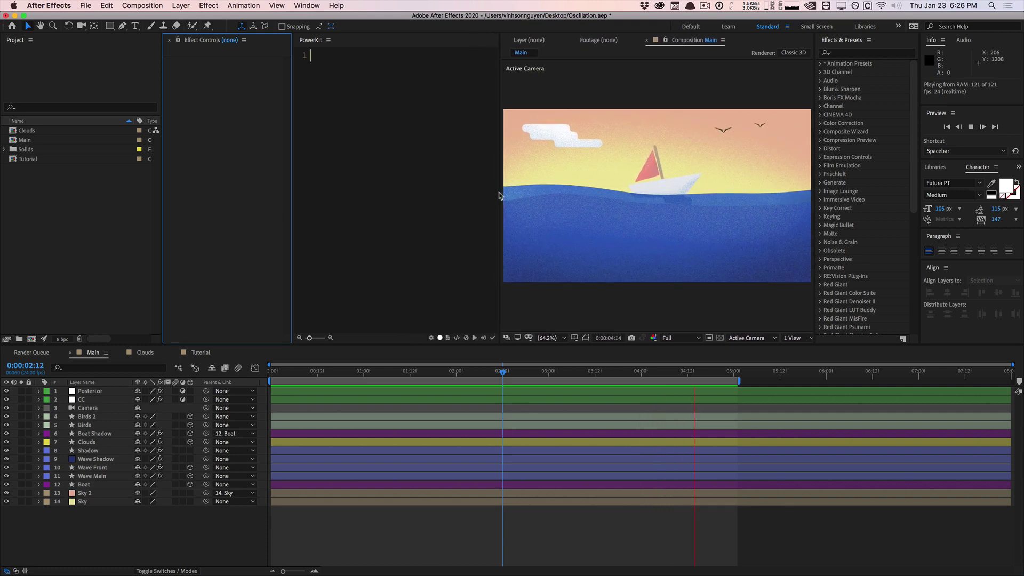
click(364, 179)
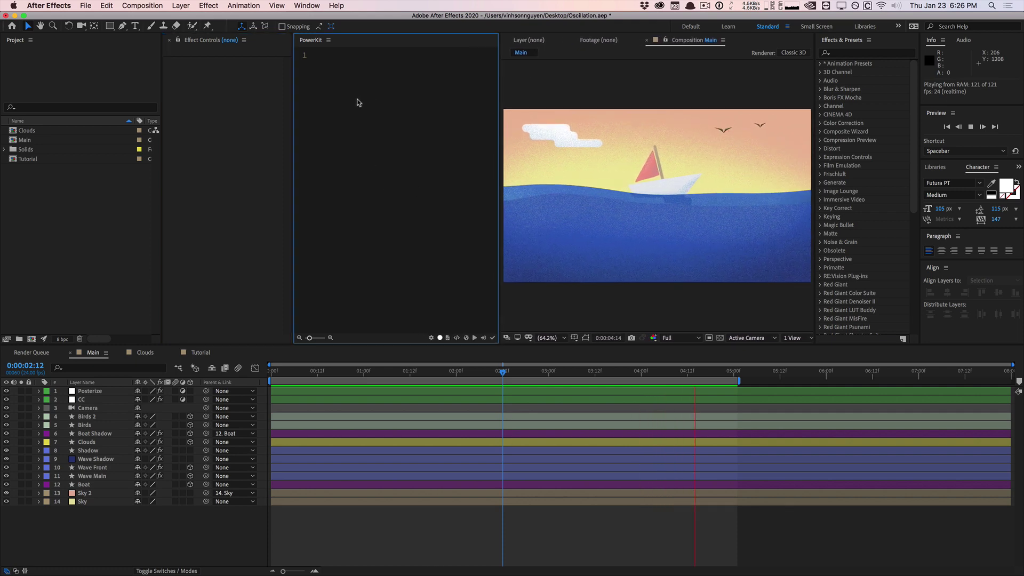
drag(500, 129, 542, 127)
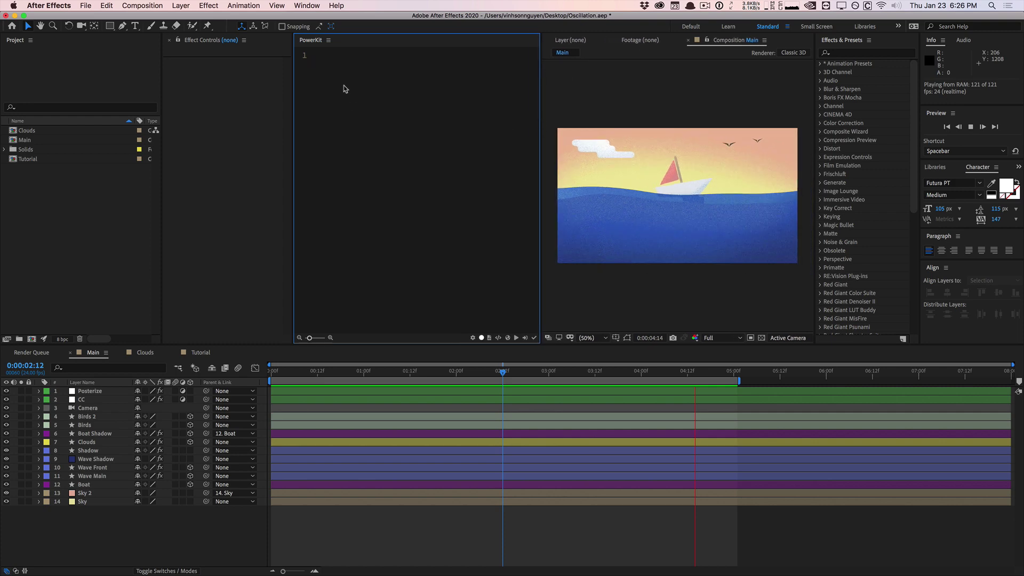
- Paste the 35-line oscillate() function into the editor and widen the panel so full lines show
right_click(320, 66)
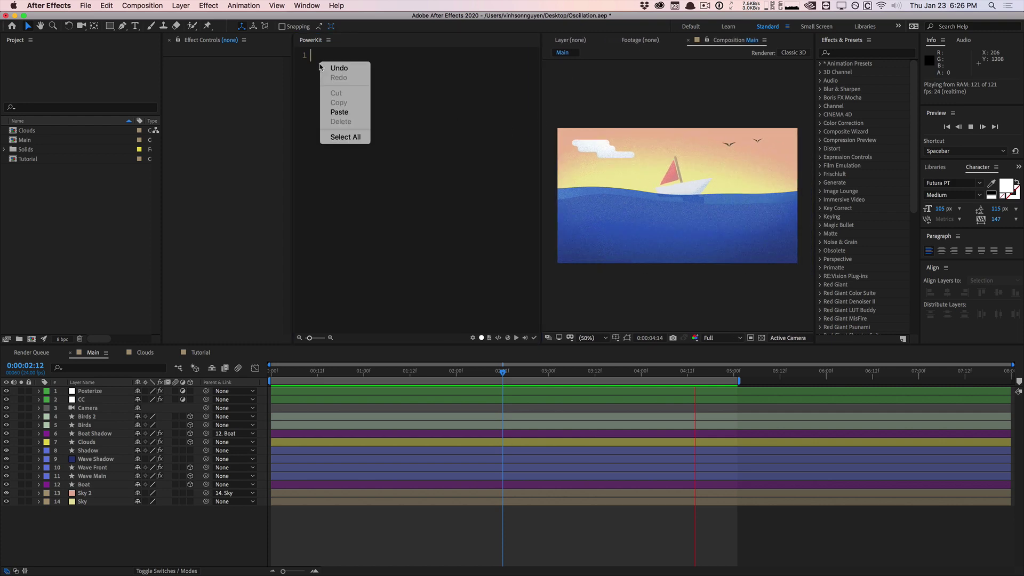
click(350, 111)
scroll(372, 199, up, 6)
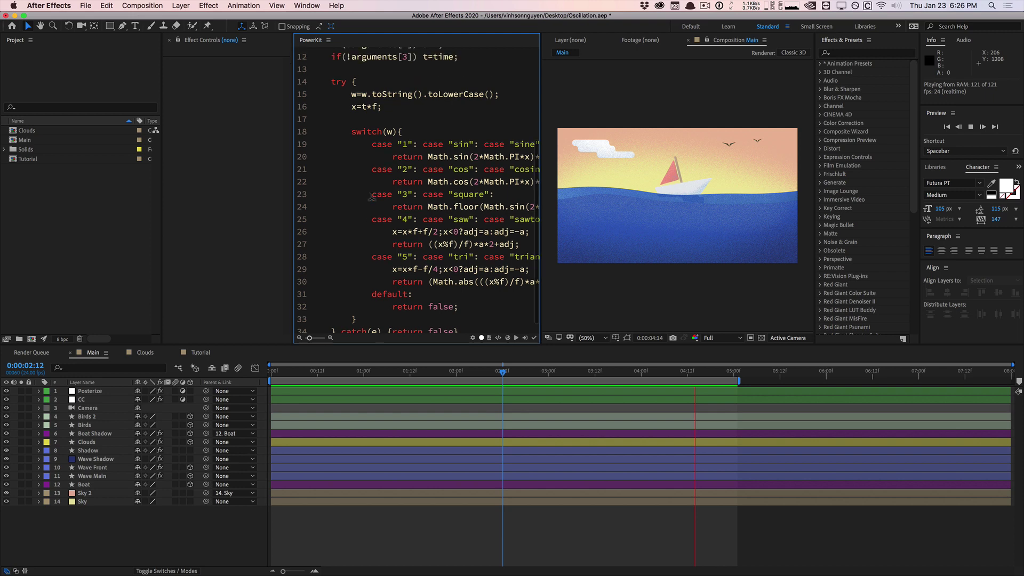
scroll(372, 199, down, 6)
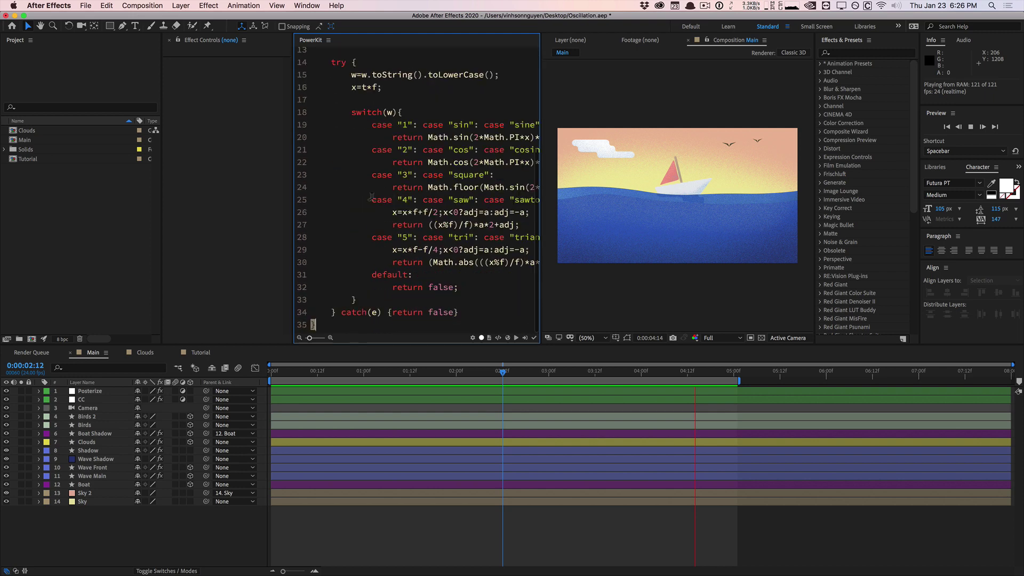
scroll(373, 254, up, 6)
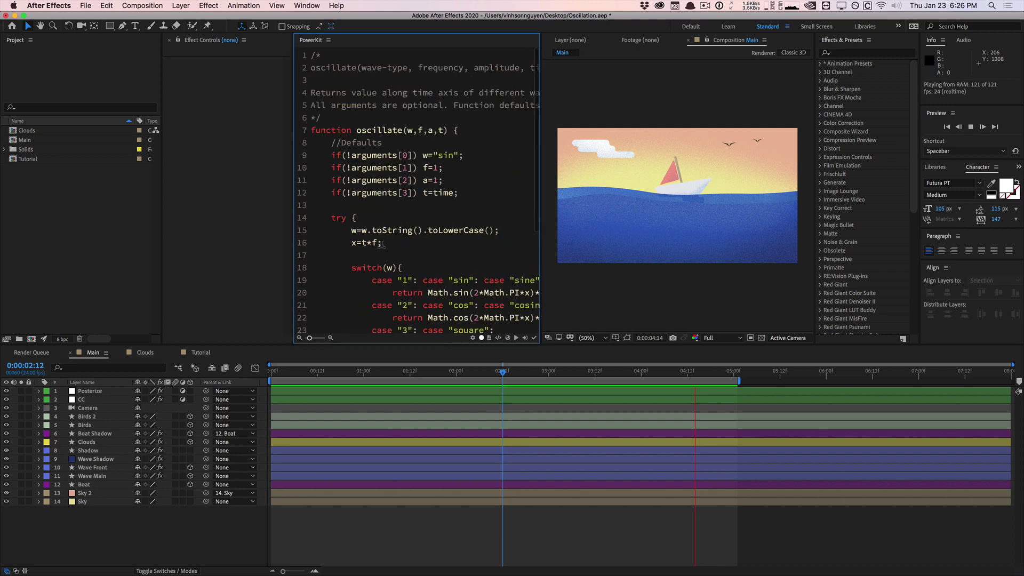
drag(542, 216, 586, 210)
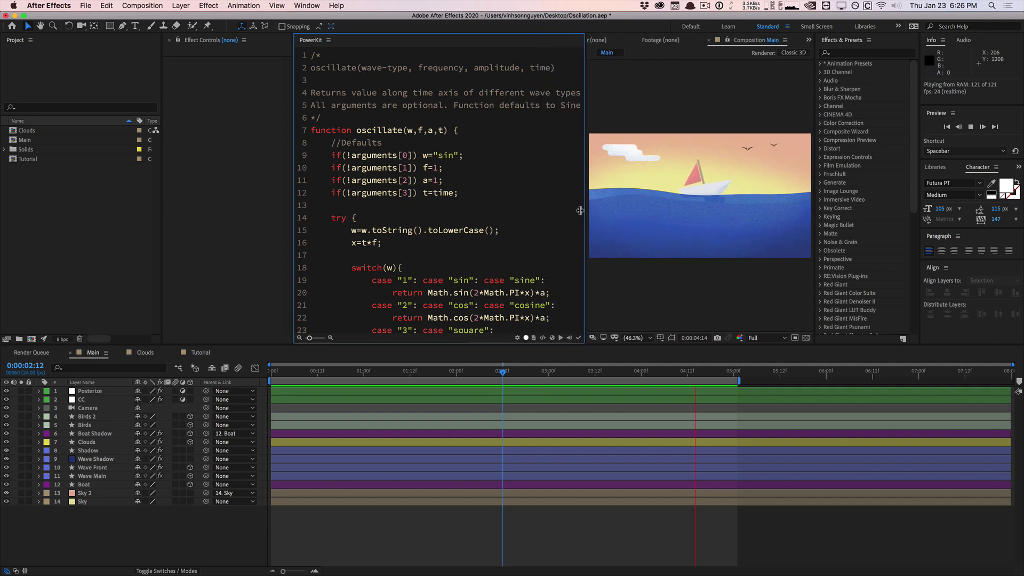
click(203, 353)
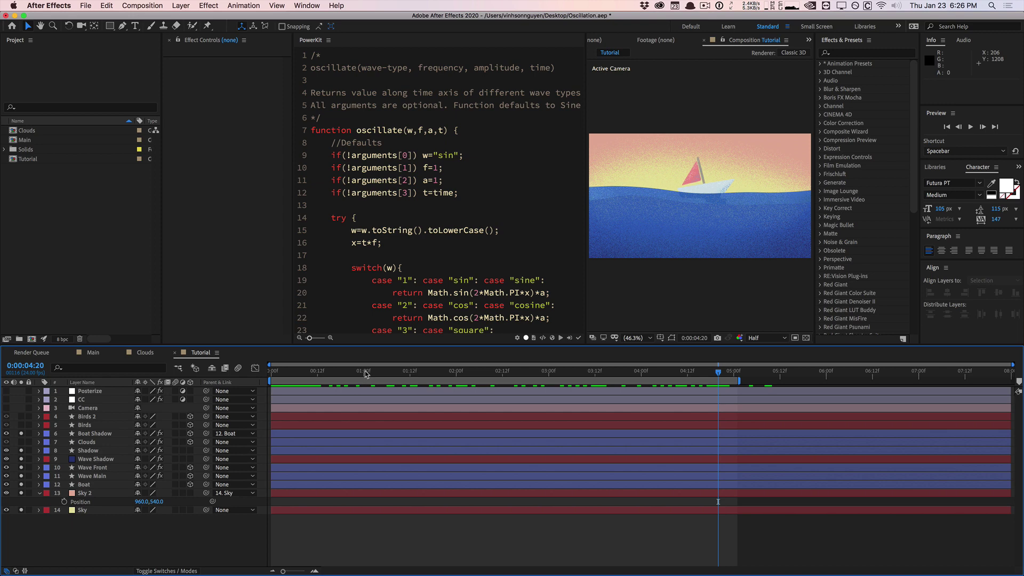
drag(366, 372, 522, 372)
double_click(407, 192)
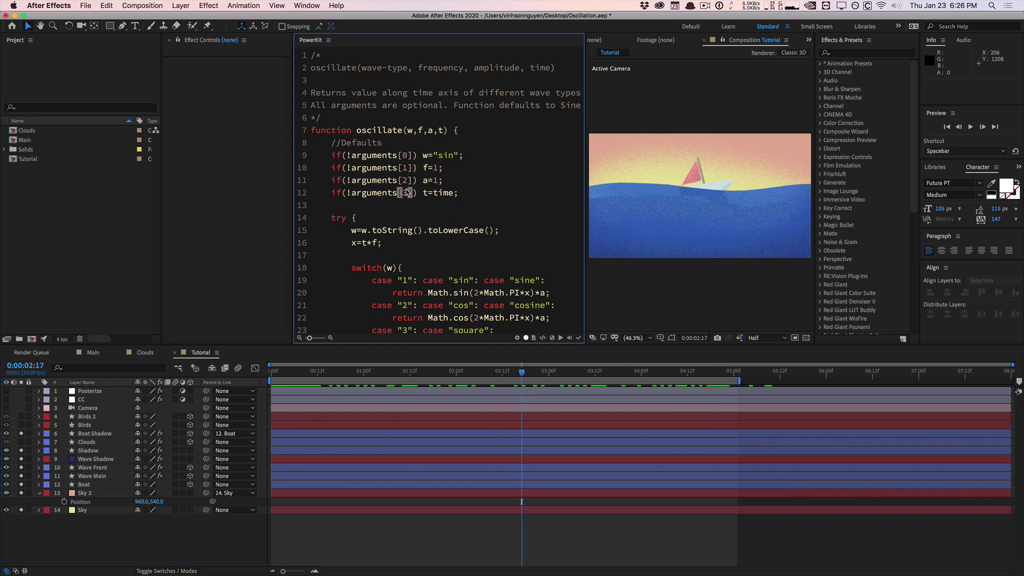
scroll(368, 192, down, 2)
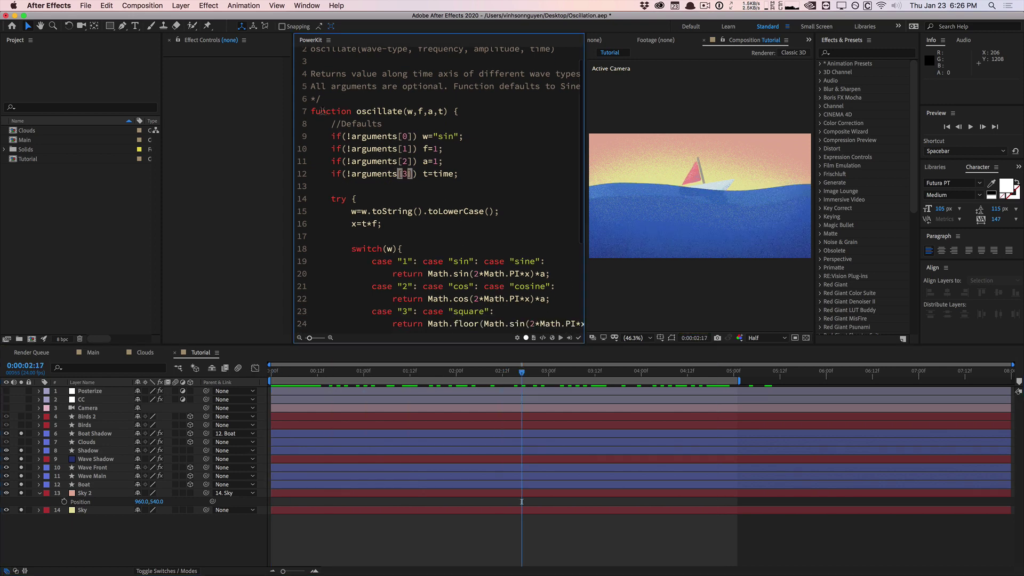
drag(314, 110, 459, 111)
click(488, 111)
double_click(371, 111)
scroll(471, 127, down, 3)
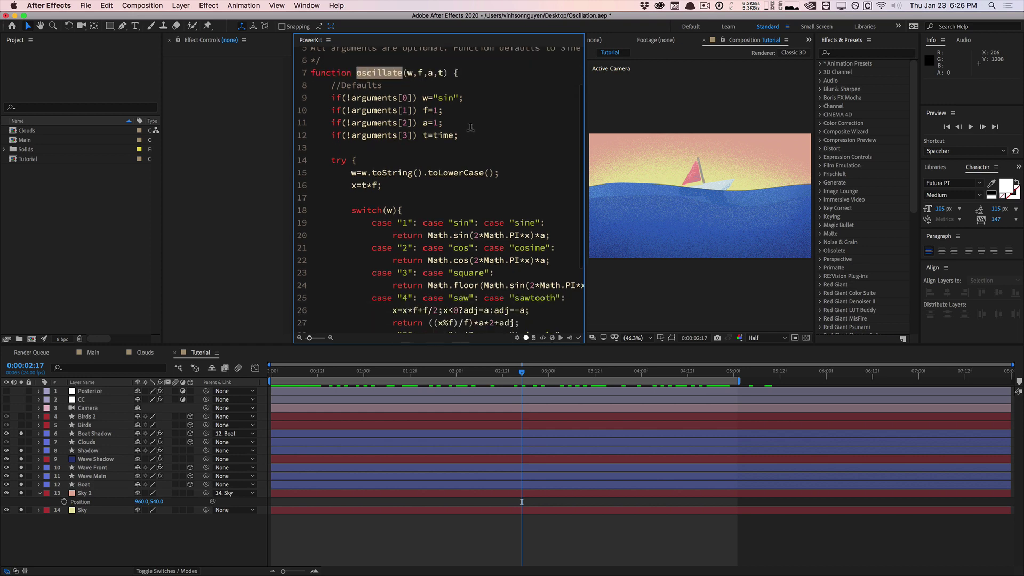
drag(464, 134, 311, 84)
click(421, 92)
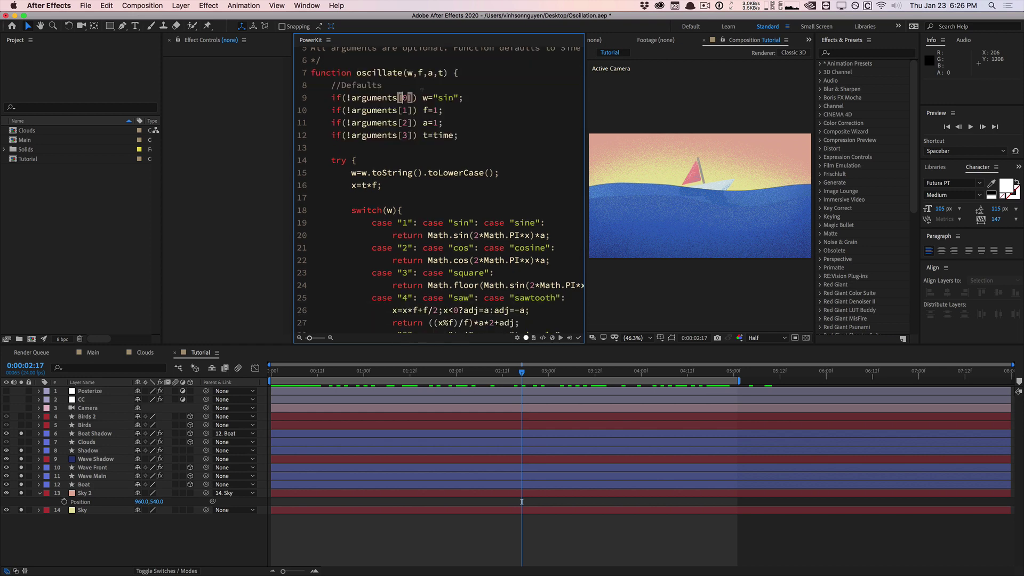
scroll(431, 89, up, 1)
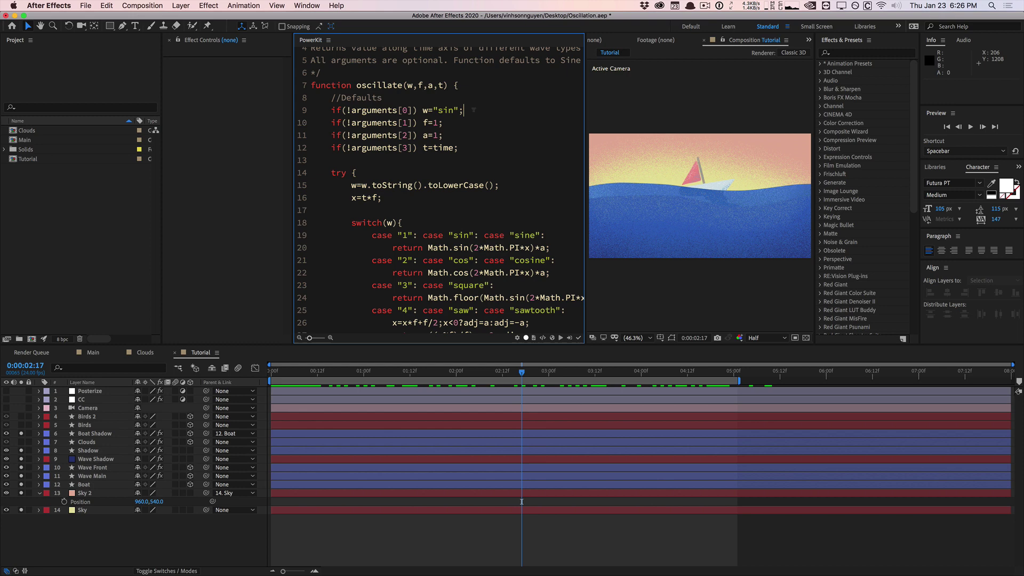
scroll(428, 135, down, 1)
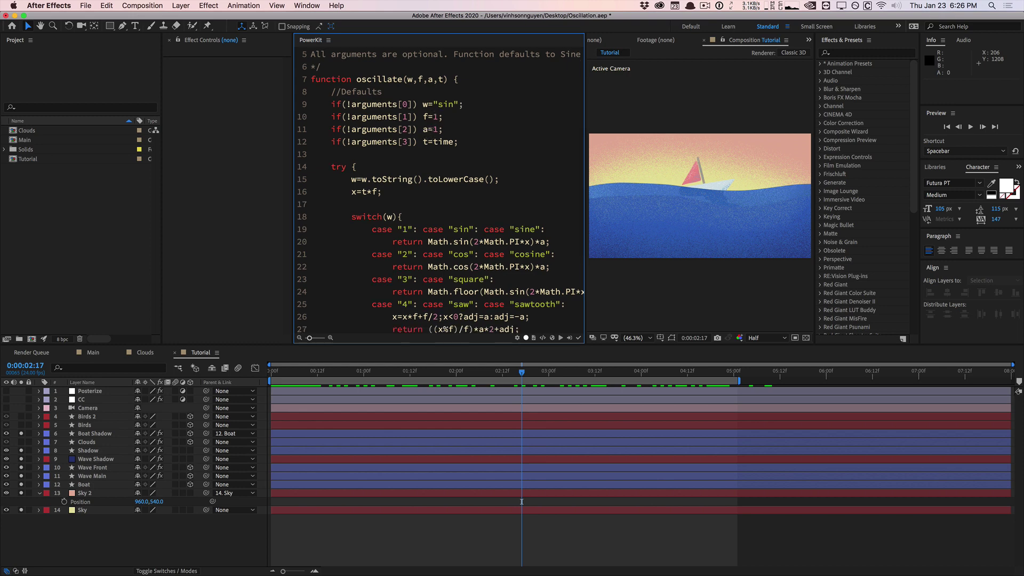
scroll(432, 125, down, 3)
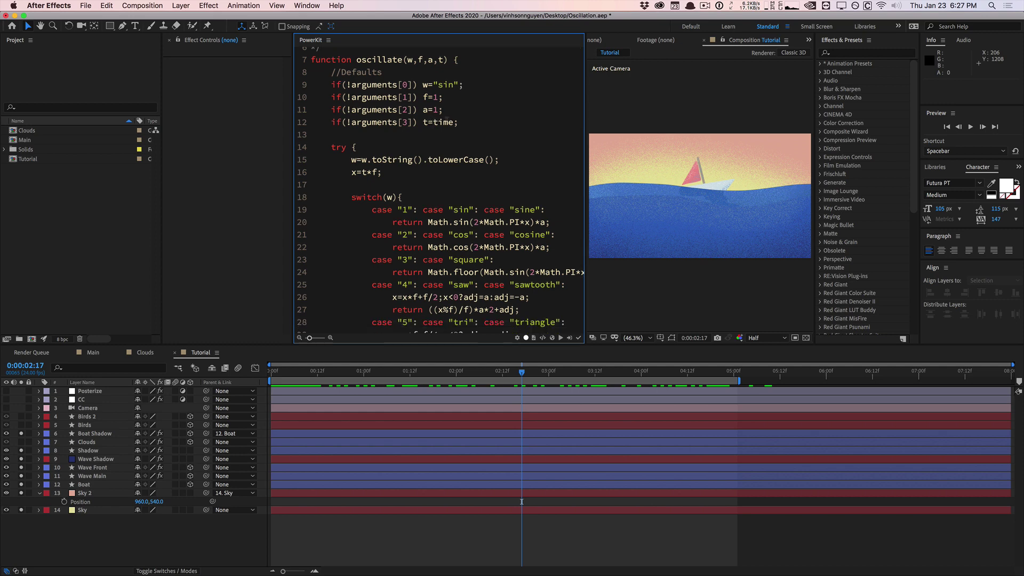
scroll(447, 116, down, 2)
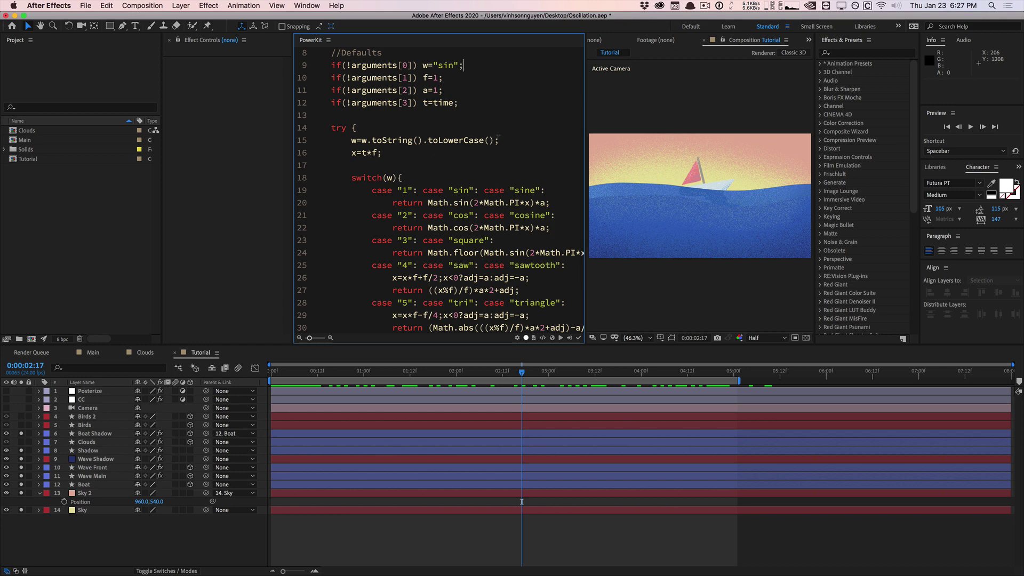
drag(500, 139, 477, 288)
scroll(350, 137, down, 5)
click(477, 288)
scroll(475, 287, down, 1)
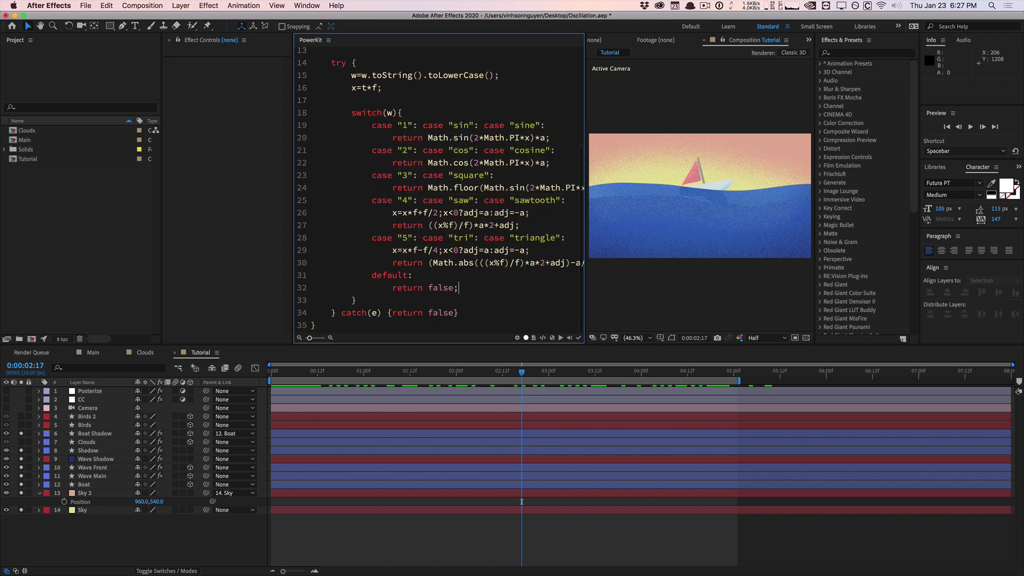
drag(425, 138, 551, 137)
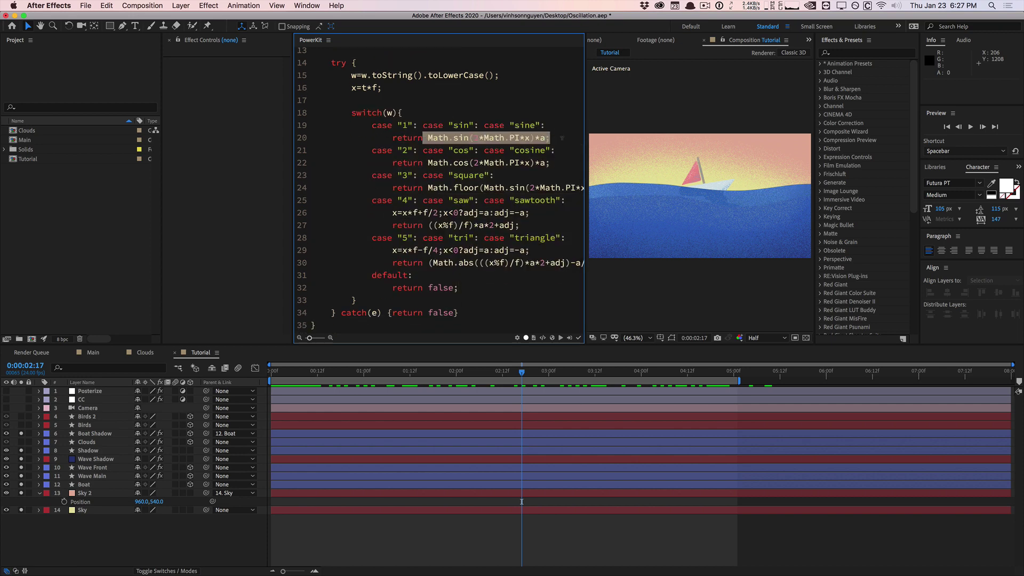
click(560, 138)
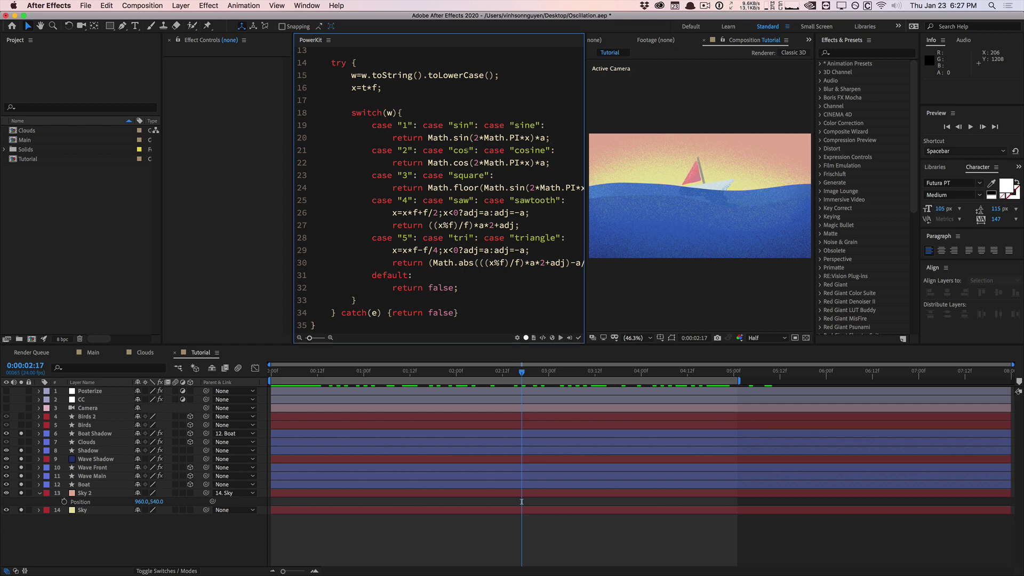
drag(426, 162, 555, 162)
scroll(476, 179, up, 1)
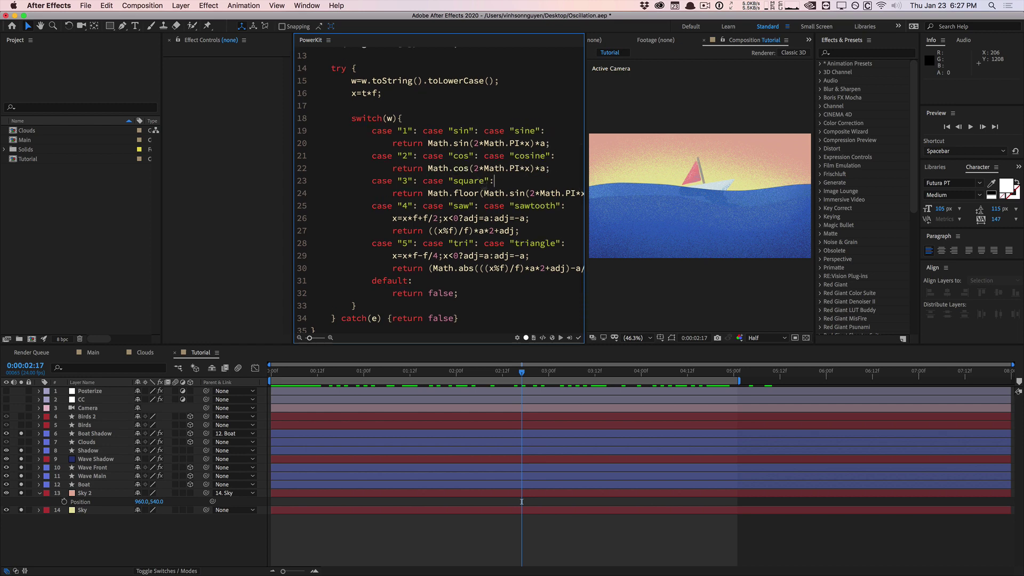
scroll(451, 194, down, 1)
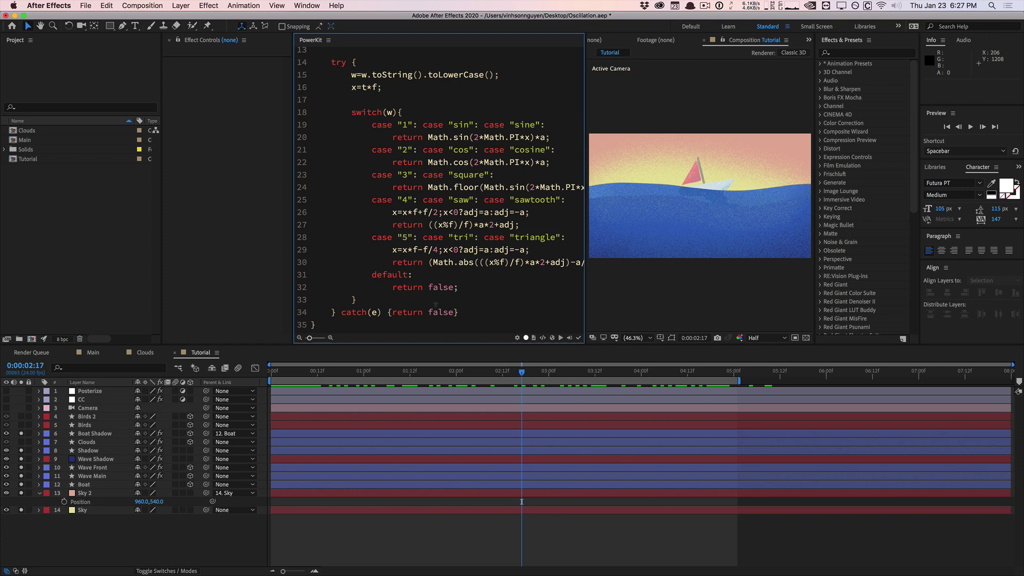
scroll(396, 284, up, 1)
scroll(396, 284, up, 5)
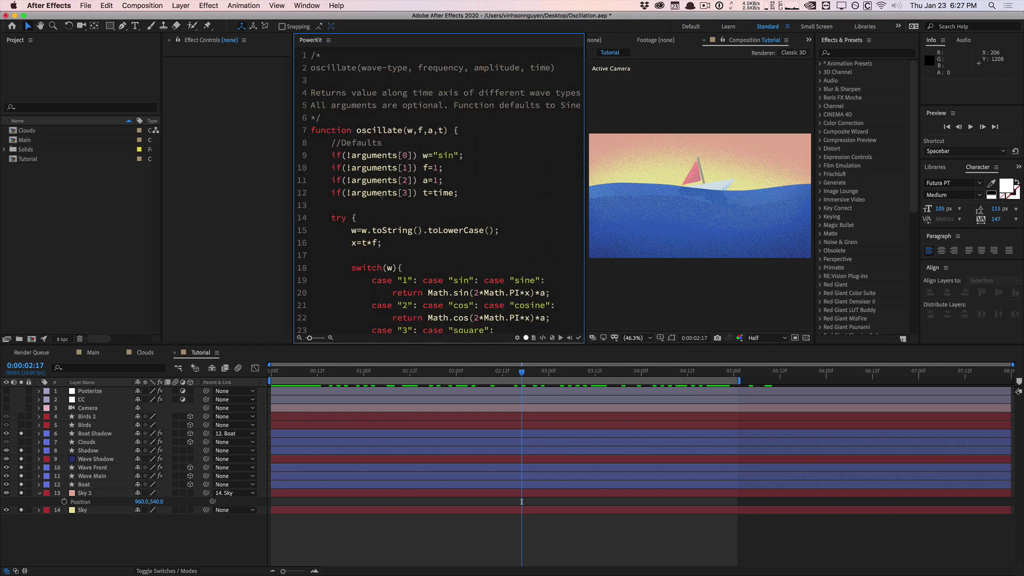
scroll(410, 130, down, 5)
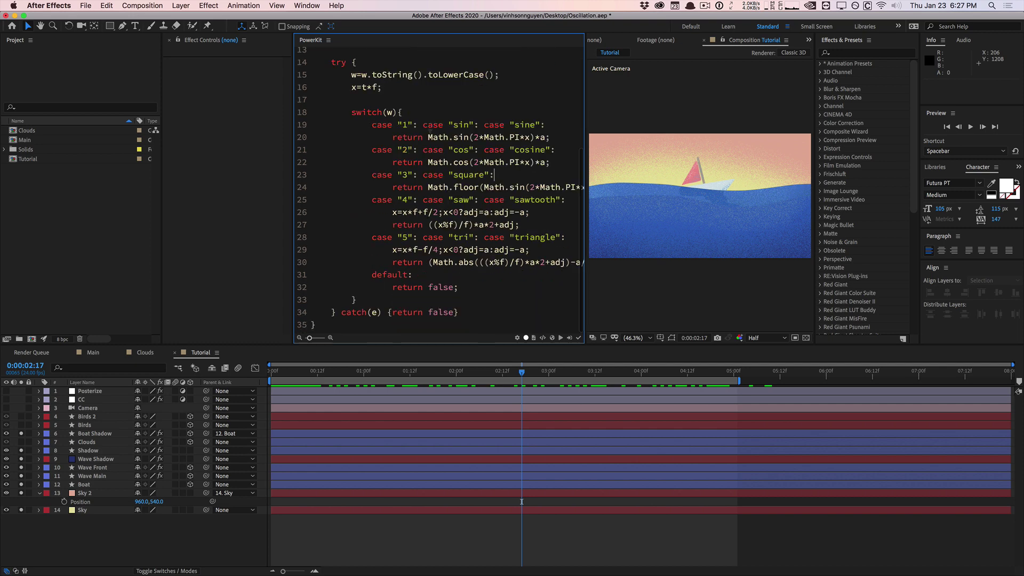
click(337, 323)
scroll(346, 303, up, 5)
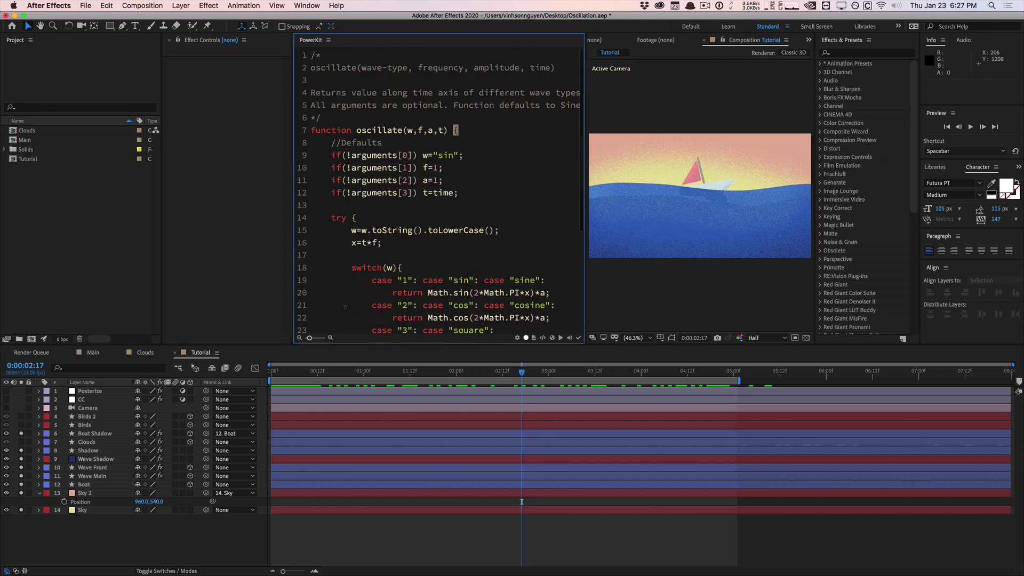
scroll(346, 302, down, 5)
- Add blank lines after the function and copy the oscillate(w,f,a,t) signature from line 7
key(Return)
key(Return)
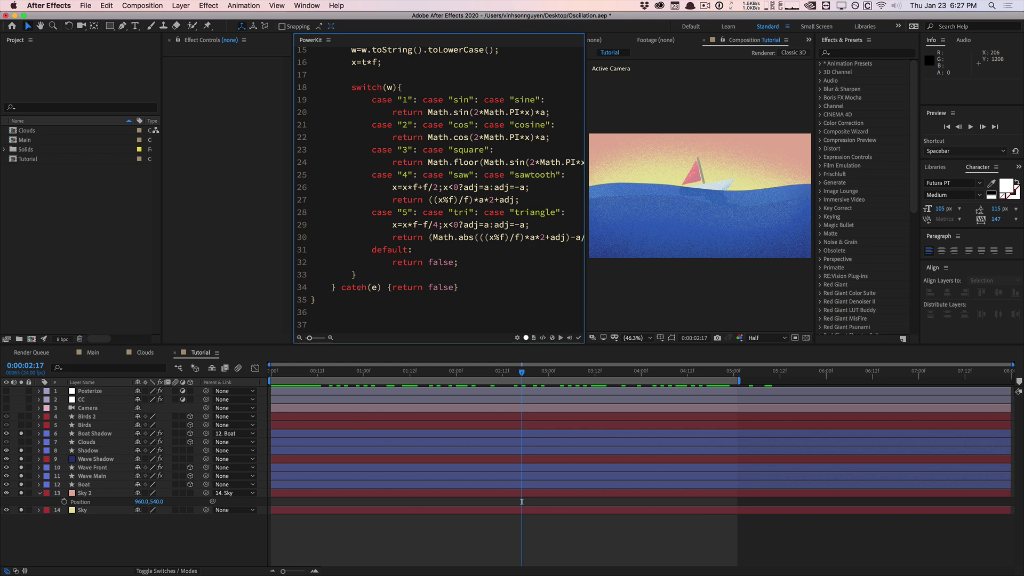
scroll(384, 263, up, 5)
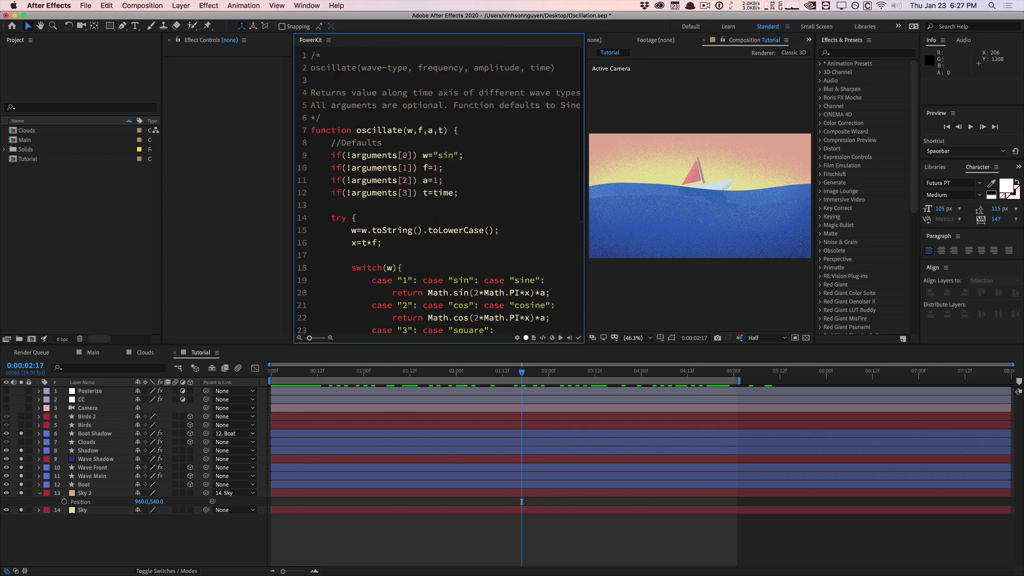
drag(357, 130, 448, 131)
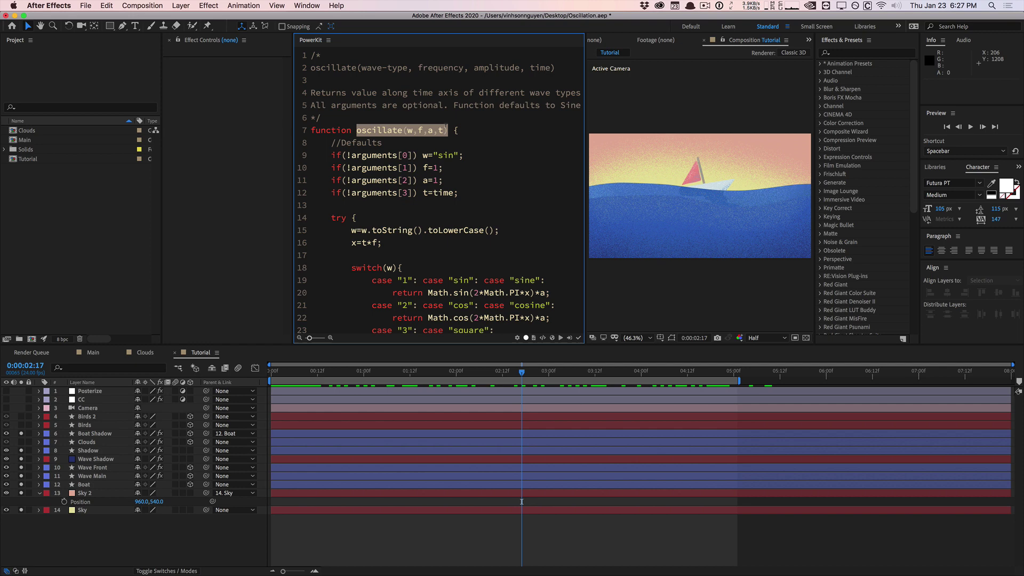
right_click(417, 131)
click(435, 171)
- Paste oscillate(w,f,a,t) onto line 37, end it with ';', and enlarge the editor text
scroll(335, 286, down, 5)
right_click(326, 324)
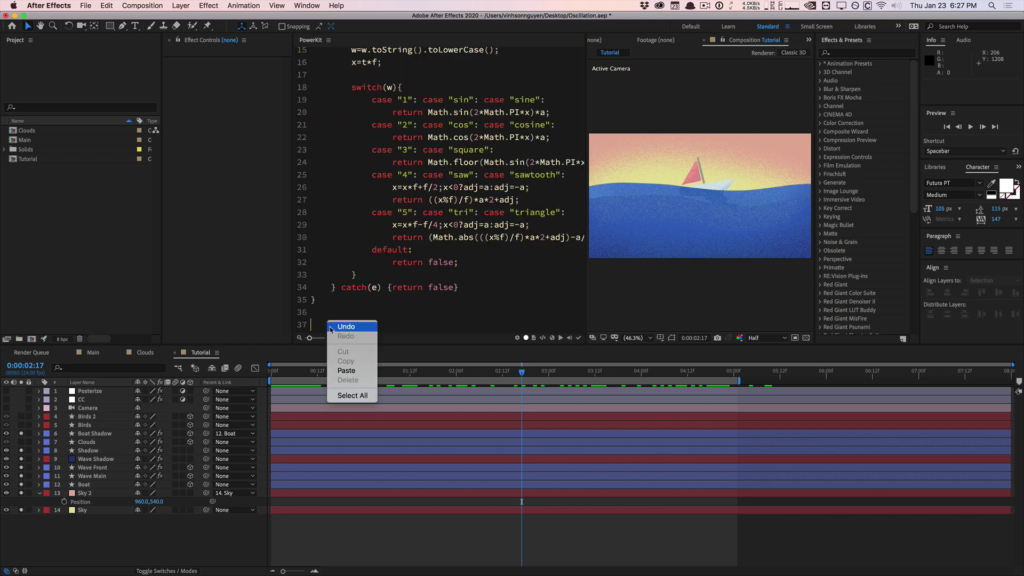
click(341, 370)
click(346, 298)
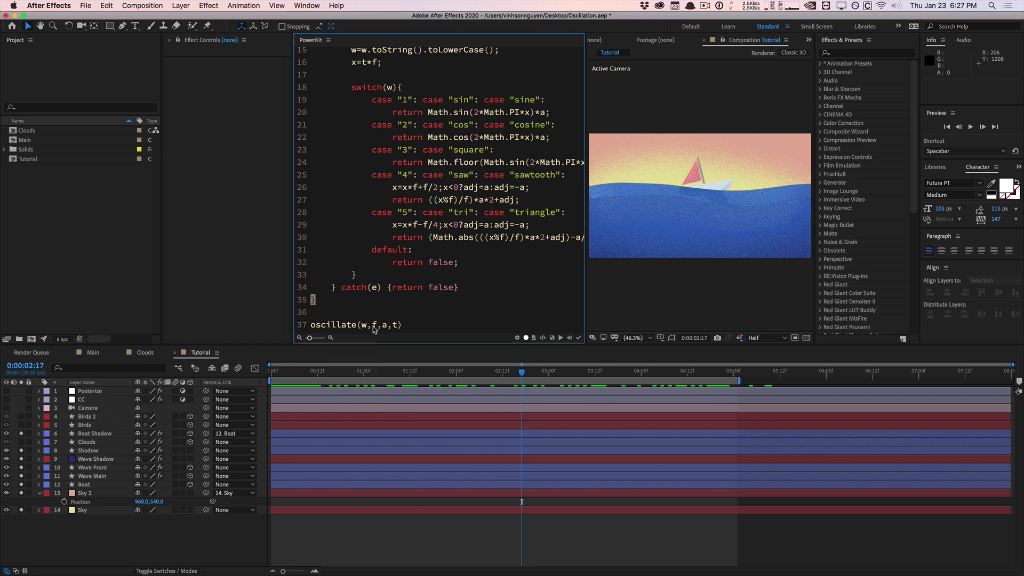
click(408, 323)
text(;)
click(311, 340)
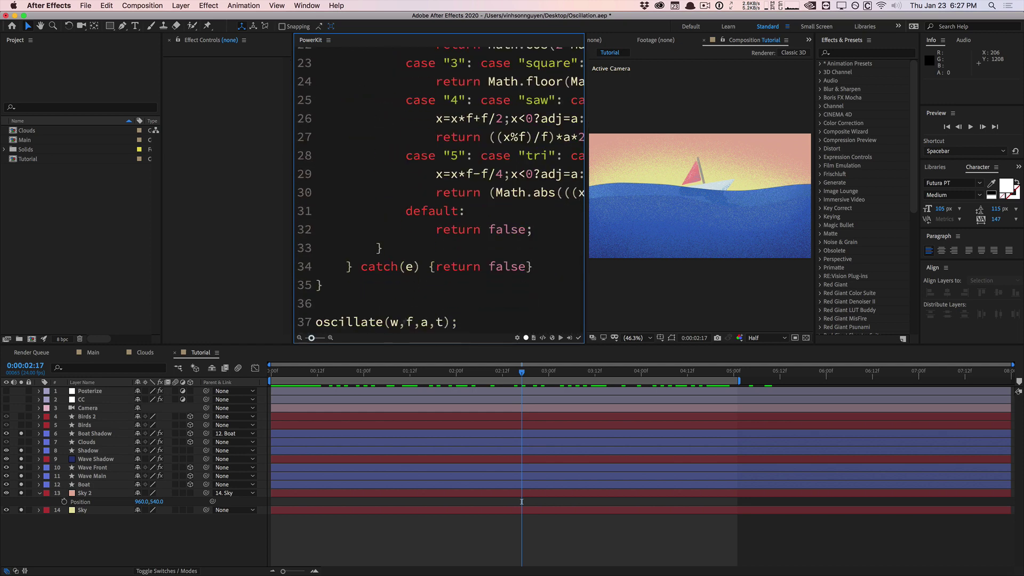
- Replace the w, f and a arguments in the line 37 call with 1, 1 and 300
double_click(394, 323)
text(1)
double_click(409, 321)
text(1)
key(Right)
key(Right)
key(Right)
key(BackSpace)
text(300)
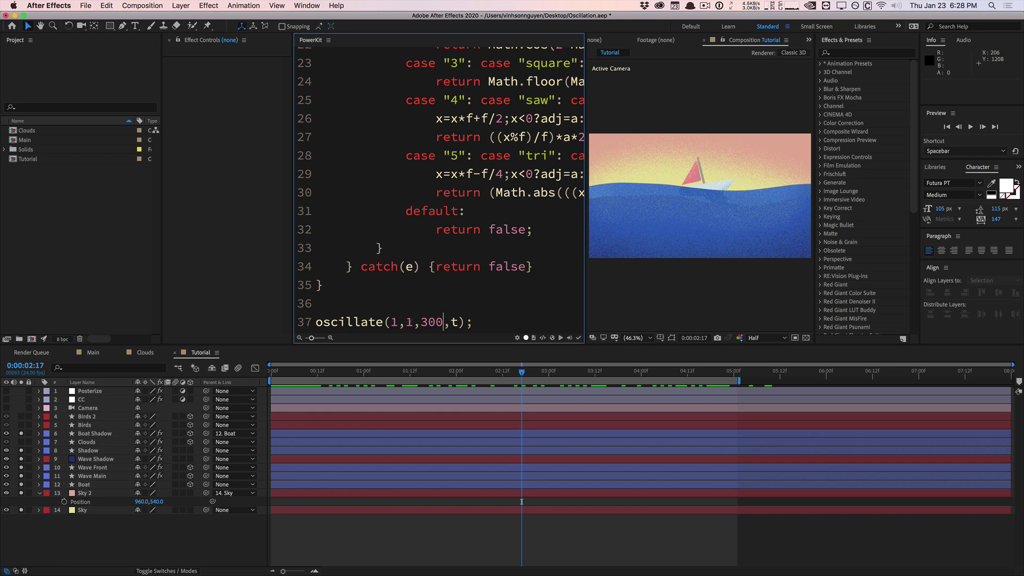
- Replace the t argument with time, so the call reads oscillate(1,1,300,time);
double_click(409, 320)
drag(420, 321, 443, 311)
double_click(455, 322)
text(time)
drag(495, 321, 320, 321)
click(428, 300)
click(84, 485)
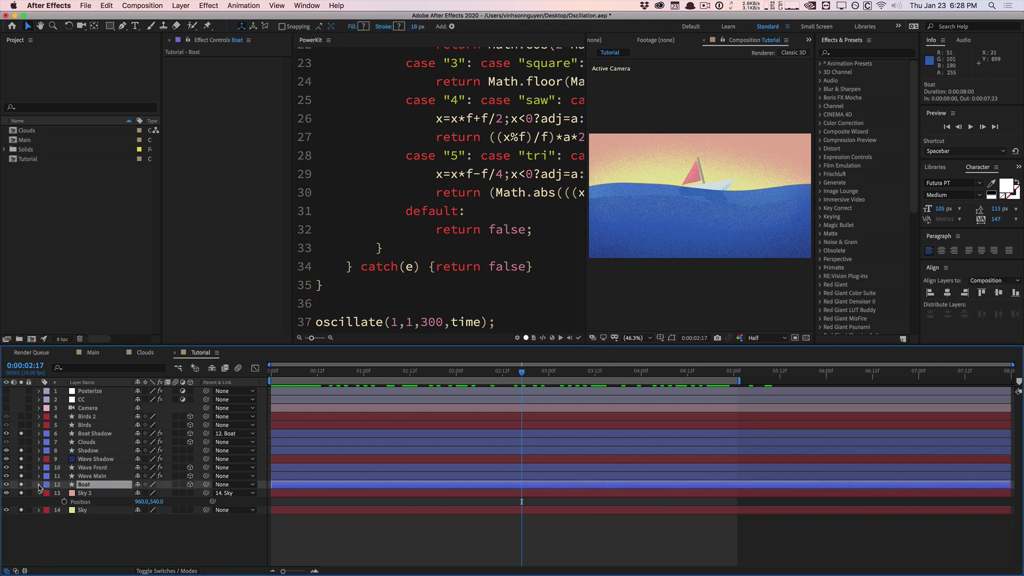
drag(368, 373, 238, 380)
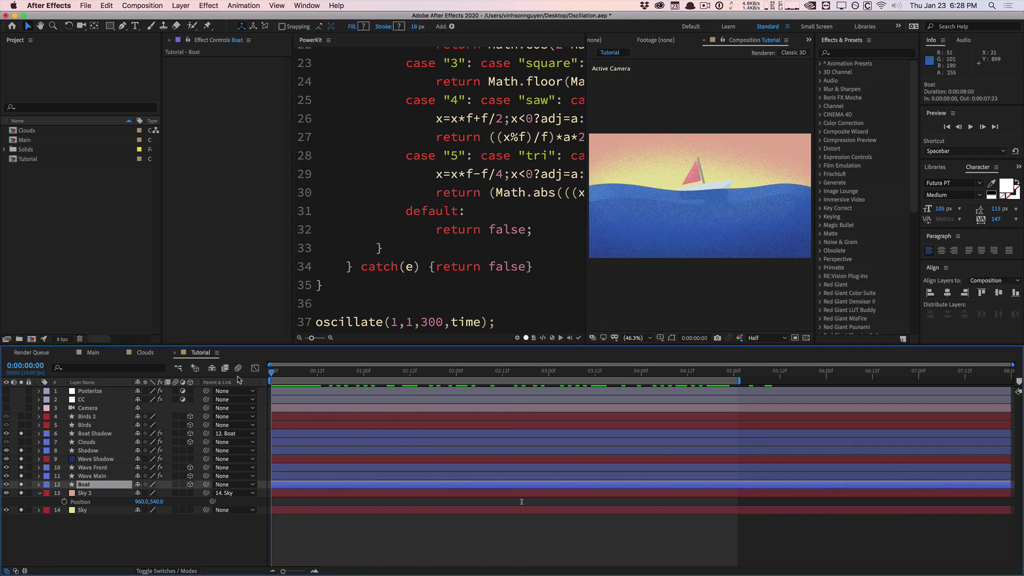
key(space)
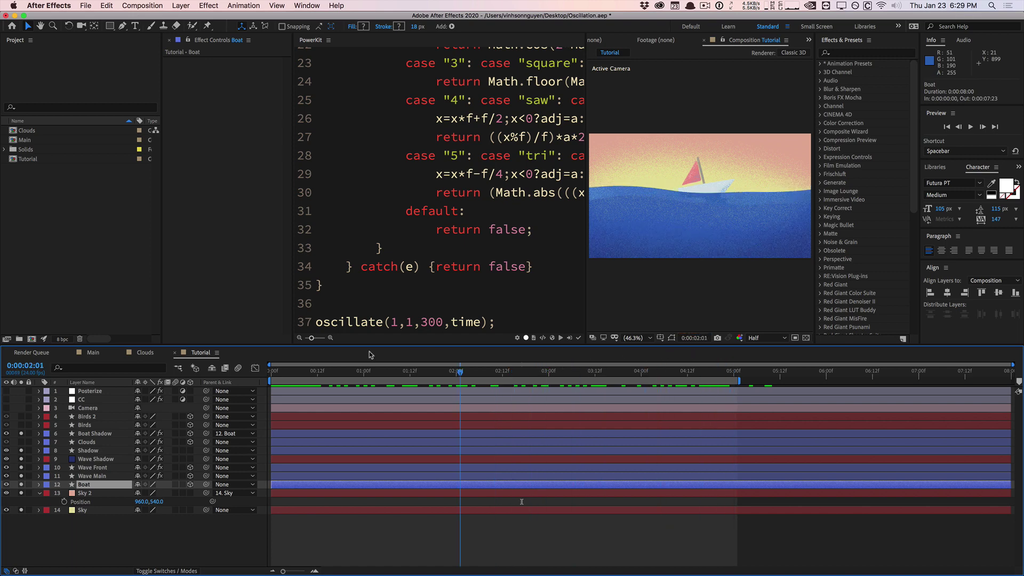
key(space)
key(space)
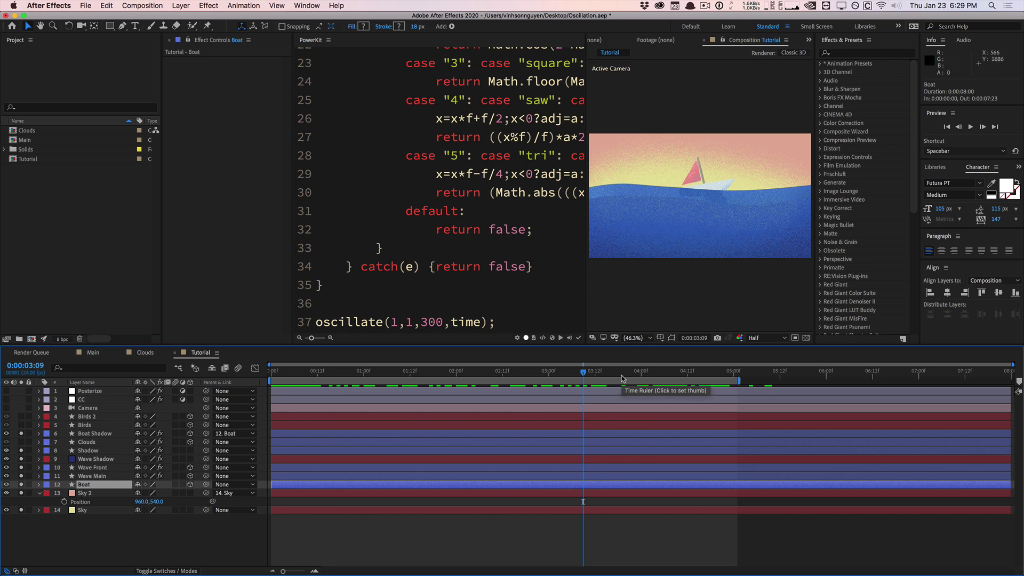
- Return the time indicator to frame 0, collapse the Sky 2 layer, and select the Boat layer
drag(622, 378, 226, 372)
click(86, 504)
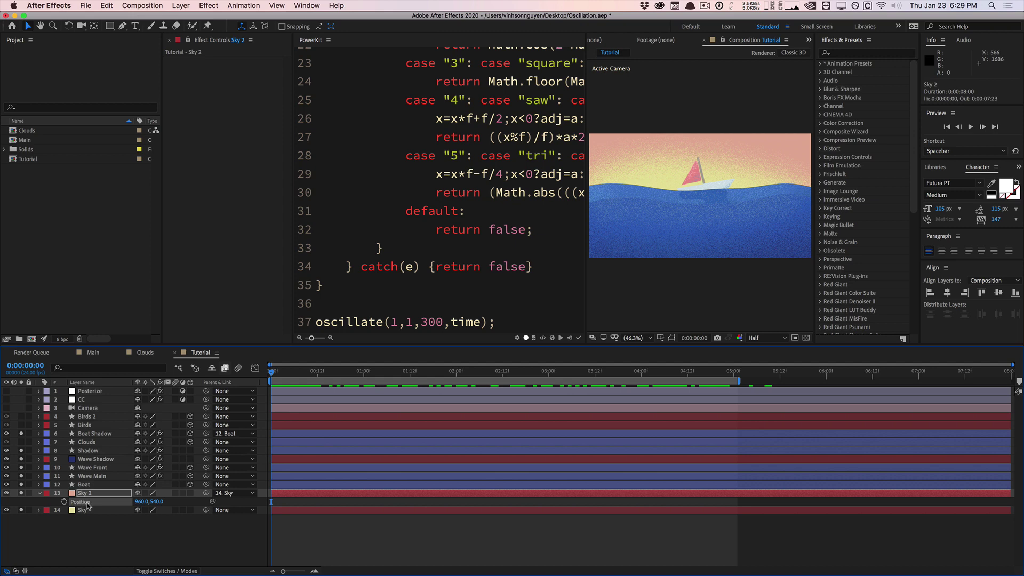
right_click(85, 504)
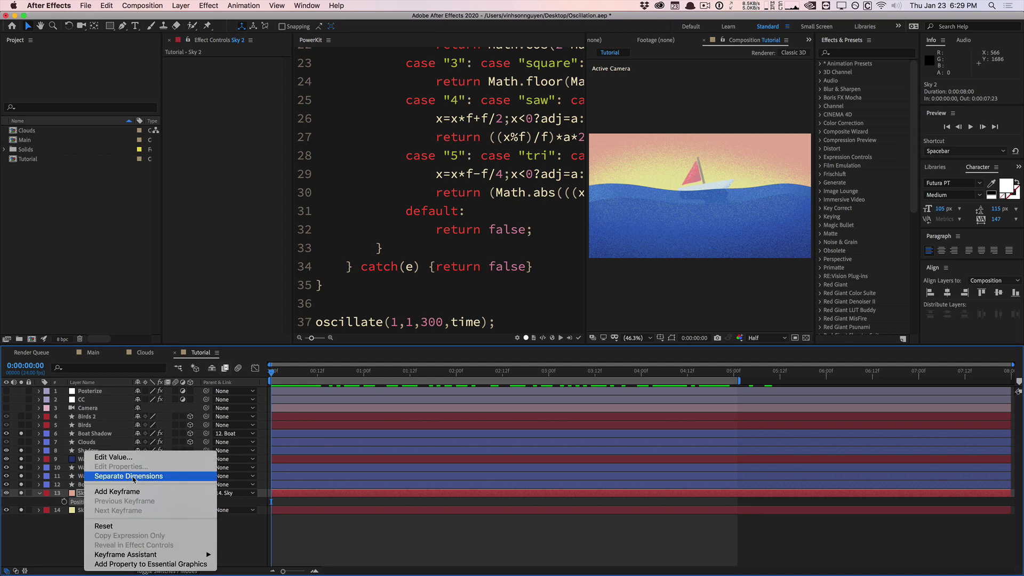
click(53, 498)
click(38, 493)
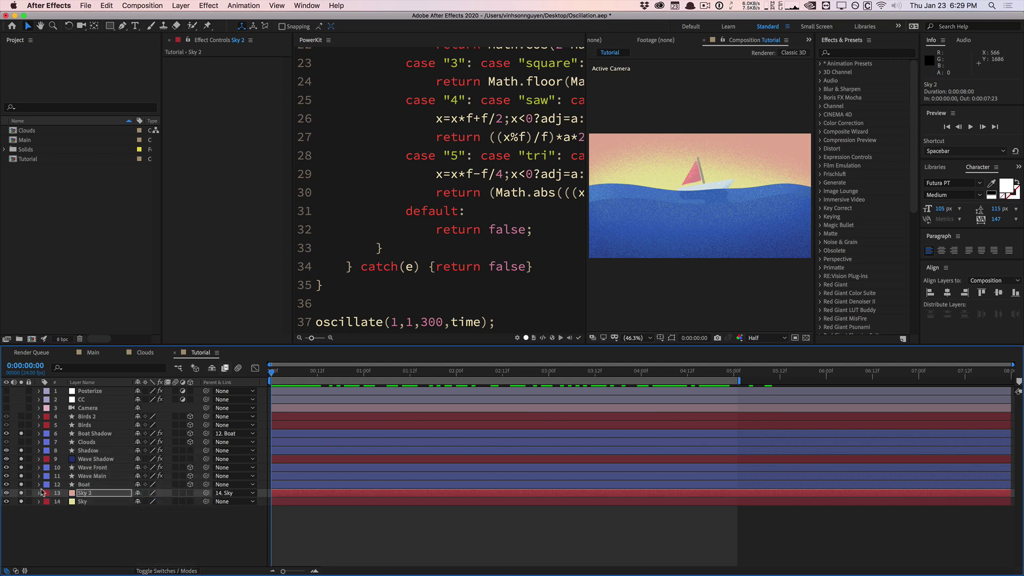
click(39, 484)
click(86, 404)
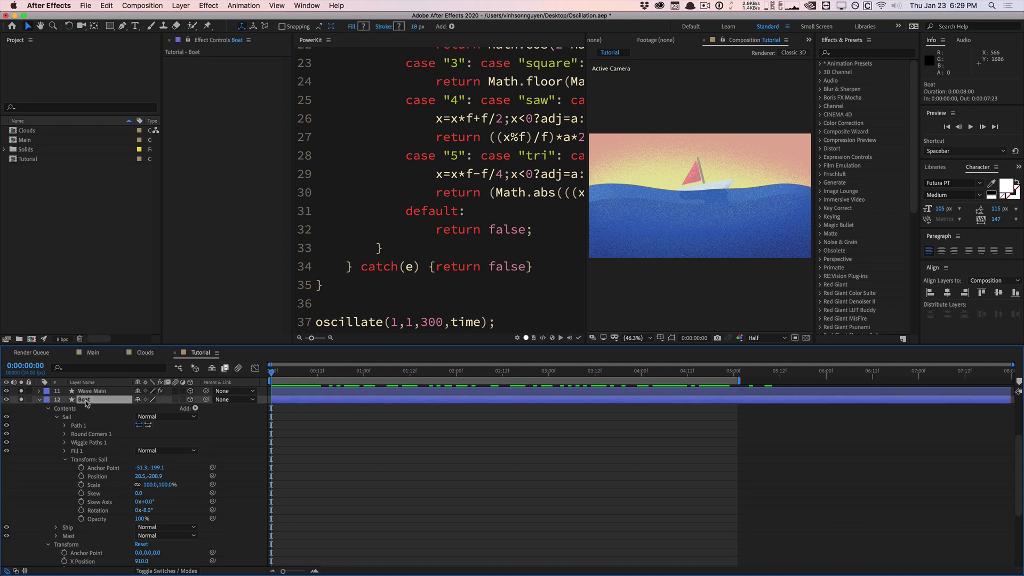
- Show only the Boat's Position properties, then add and delete a temporary Y Position expression
key(p)
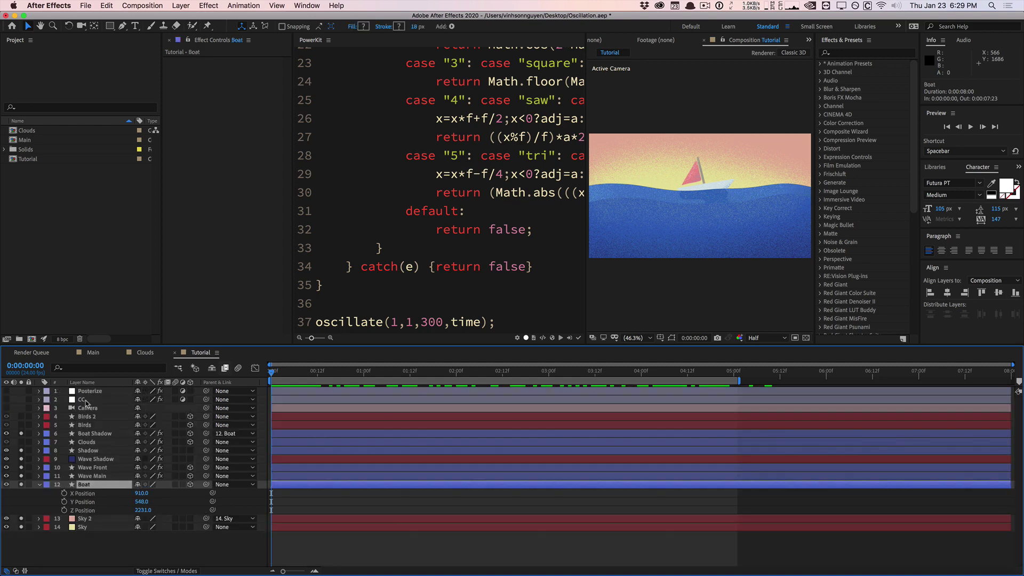
click(82, 502)
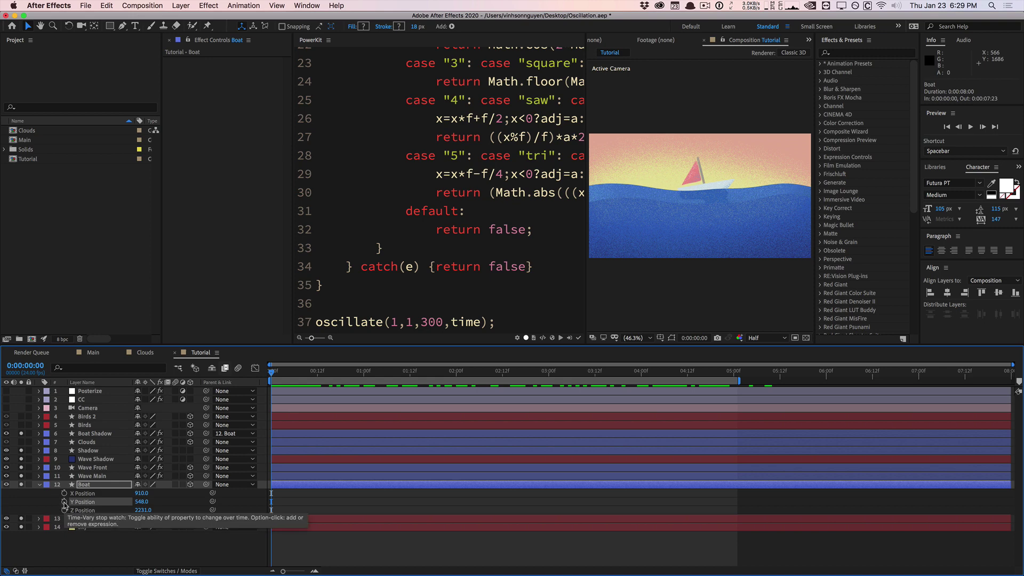
alt+click(64, 502)
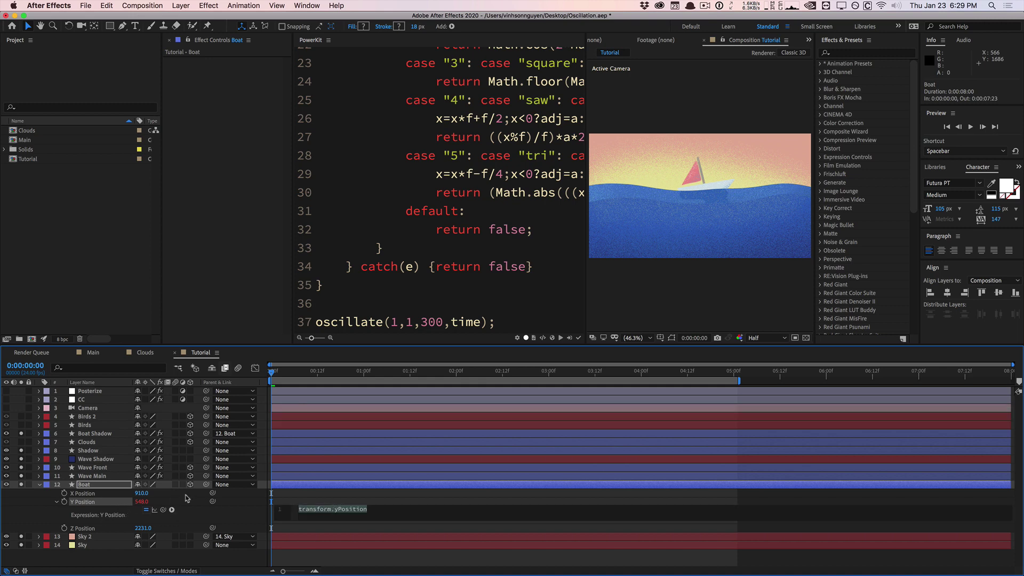
key(BackSpace)
click(115, 499)
- Apply oscillate(1,1,300,time) to the Boat's Y Position and preview the boat bobbing
click(116, 499)
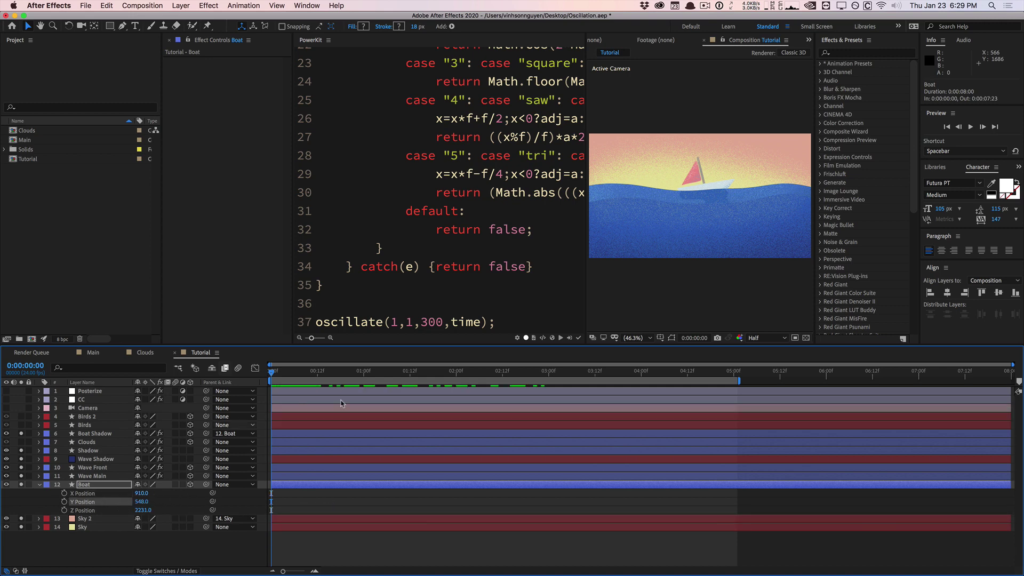
click(578, 338)
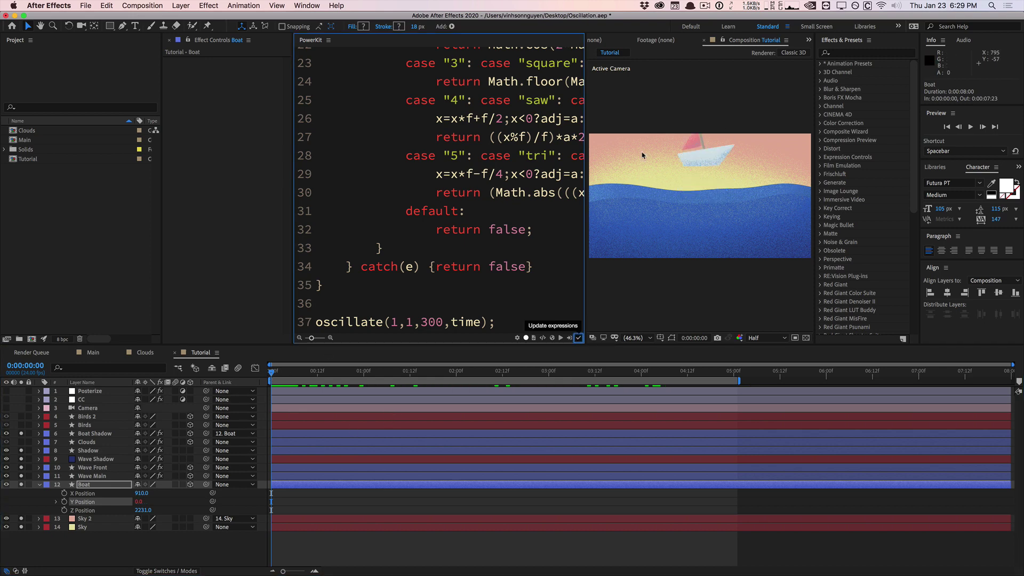
click(311, 364)
key(space)
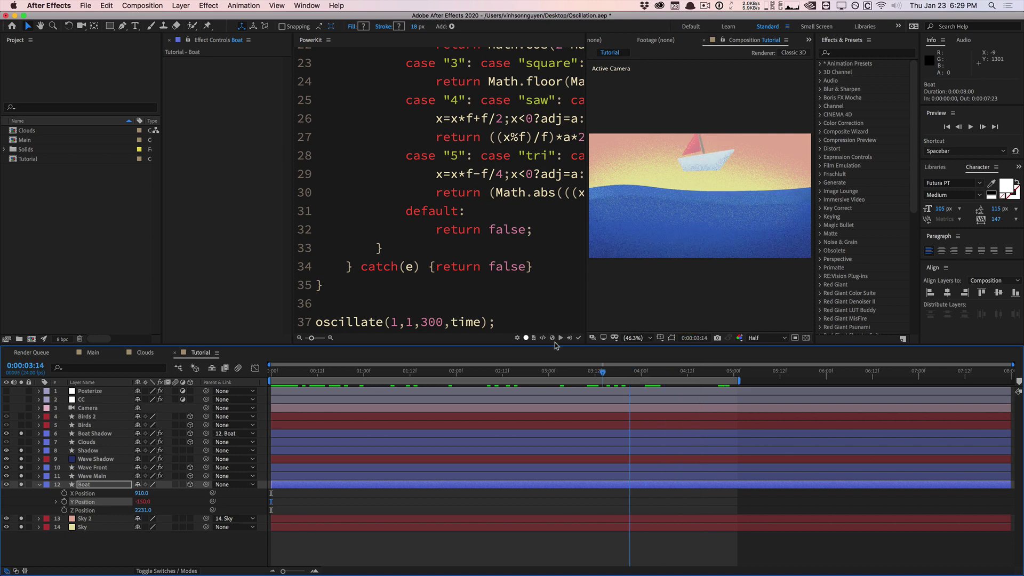
click(496, 322)
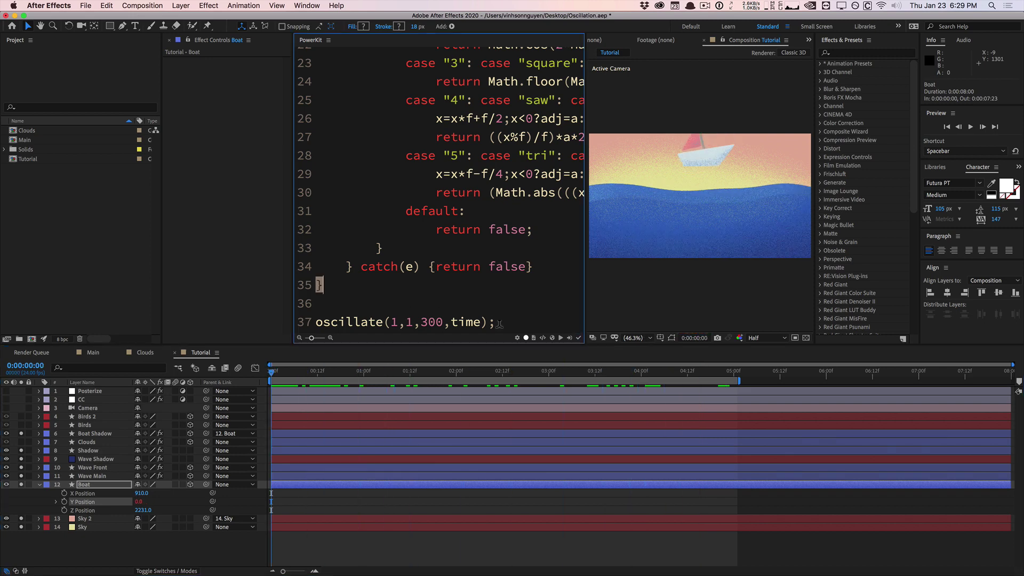
drag(496, 321, 289, 323)
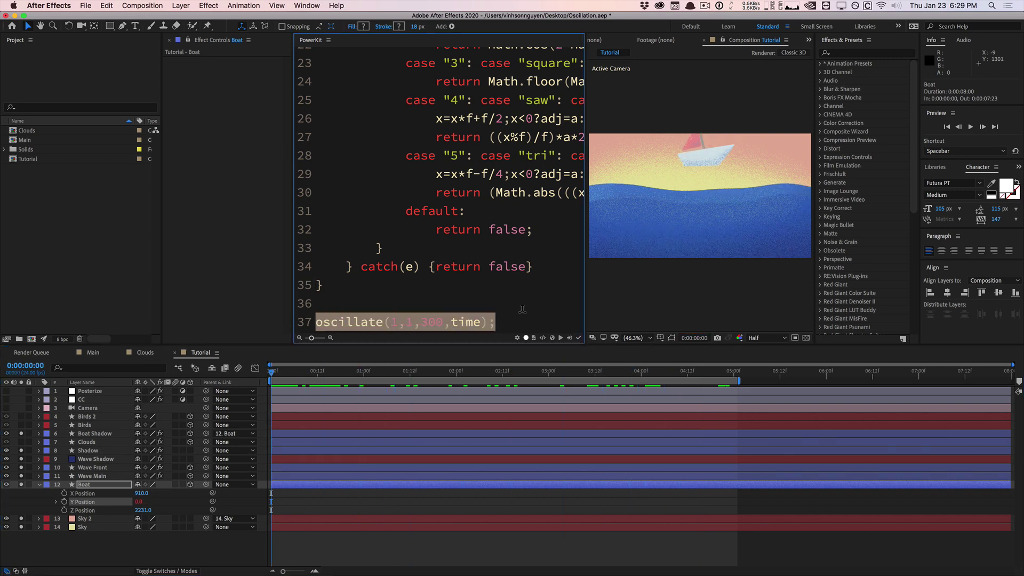
click(378, 299)
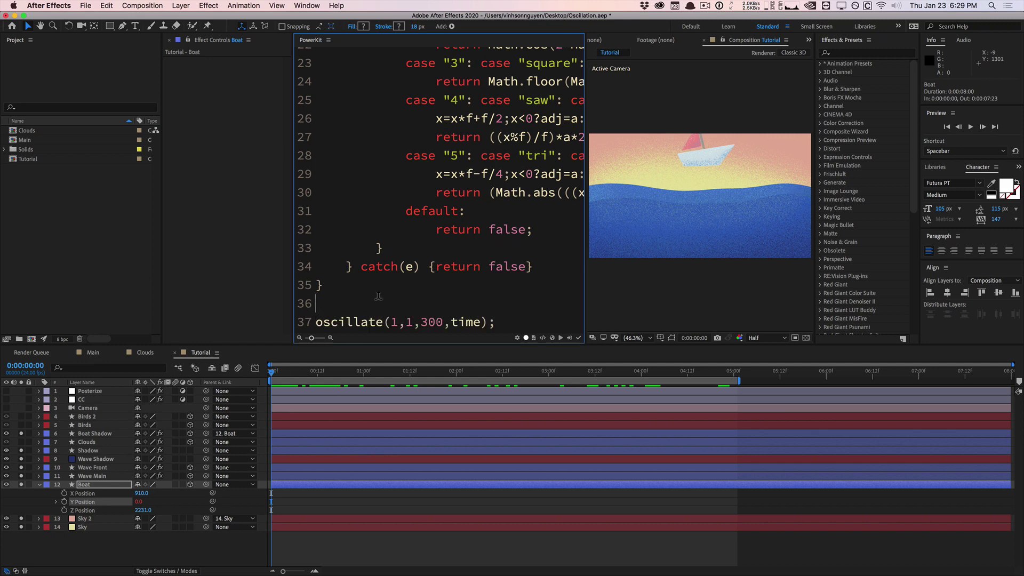
click(210, 375)
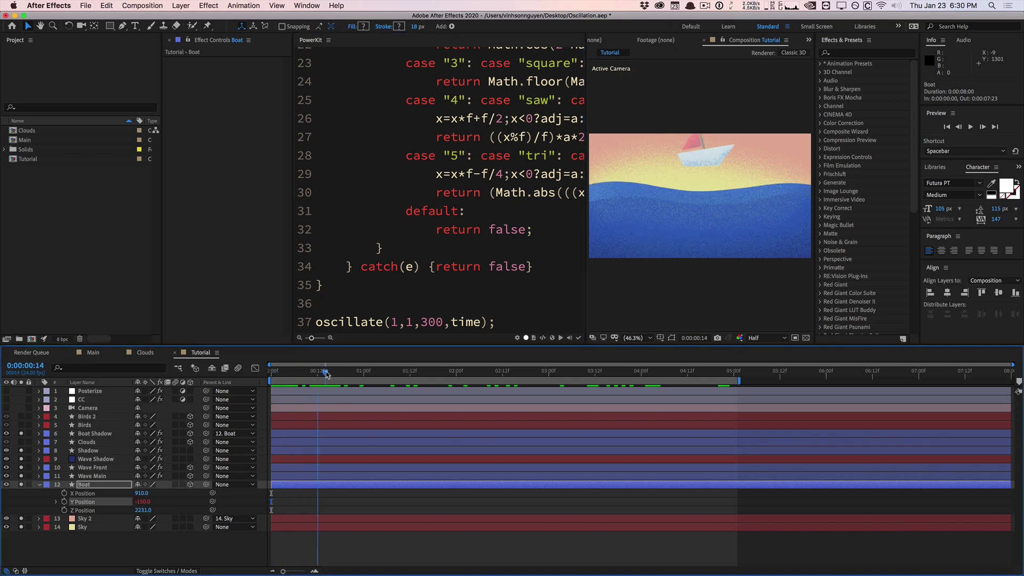
- Prefix the line 37 call with 'value + ' so it reads value + oscillate(1,1,300,time)
click(318, 323)
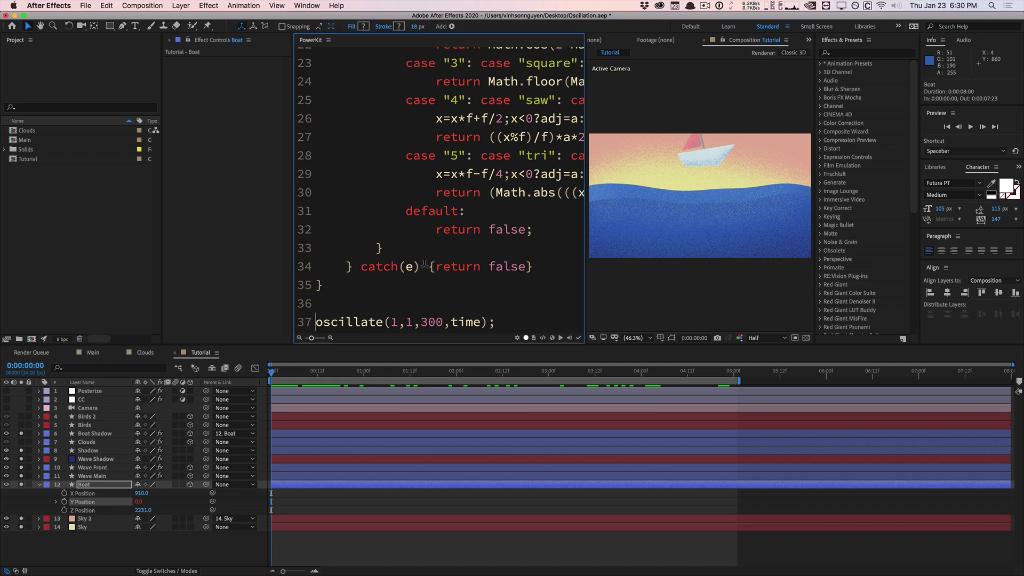
text(value +)
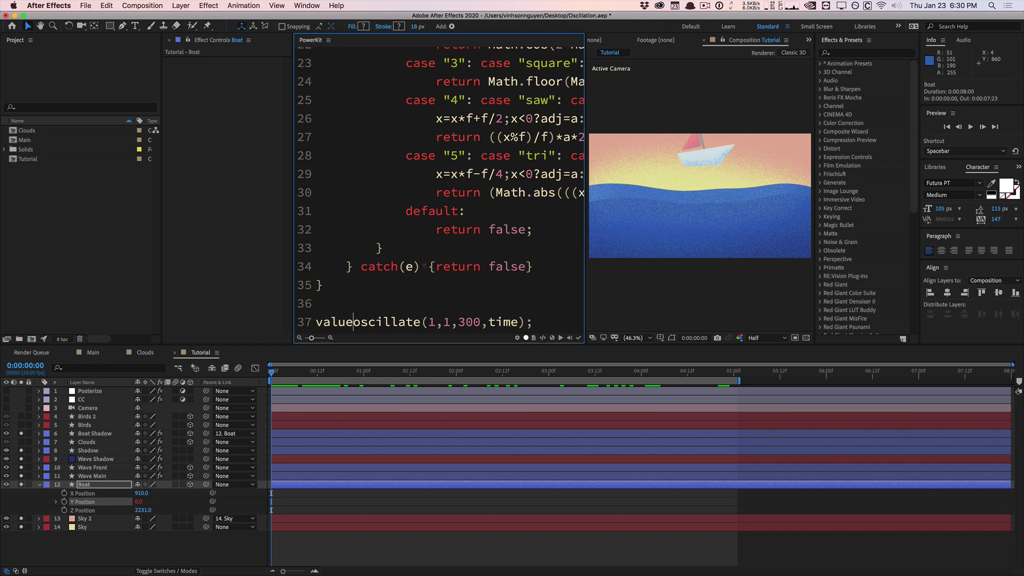
double_click(332, 319)
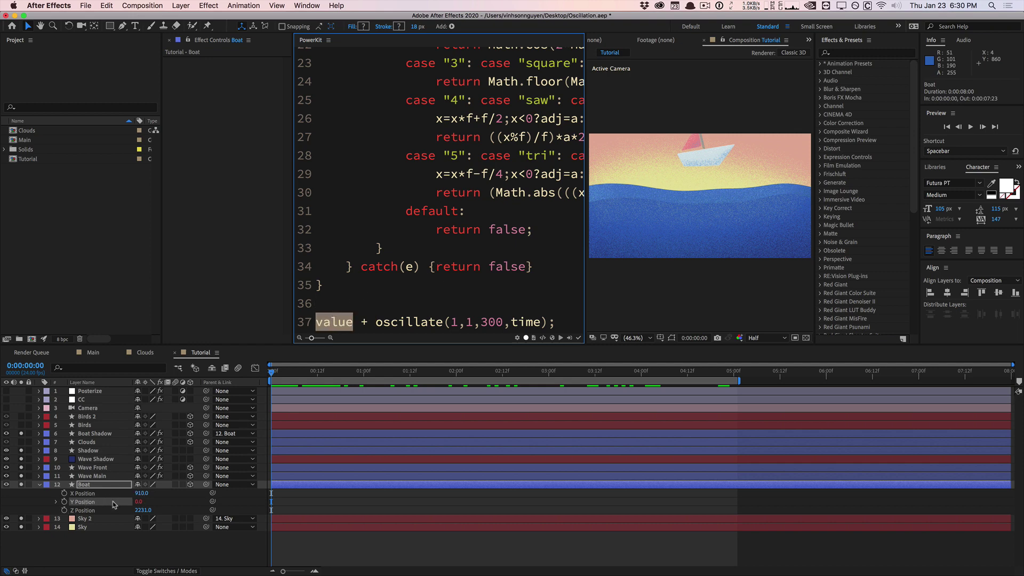
click(347, 321)
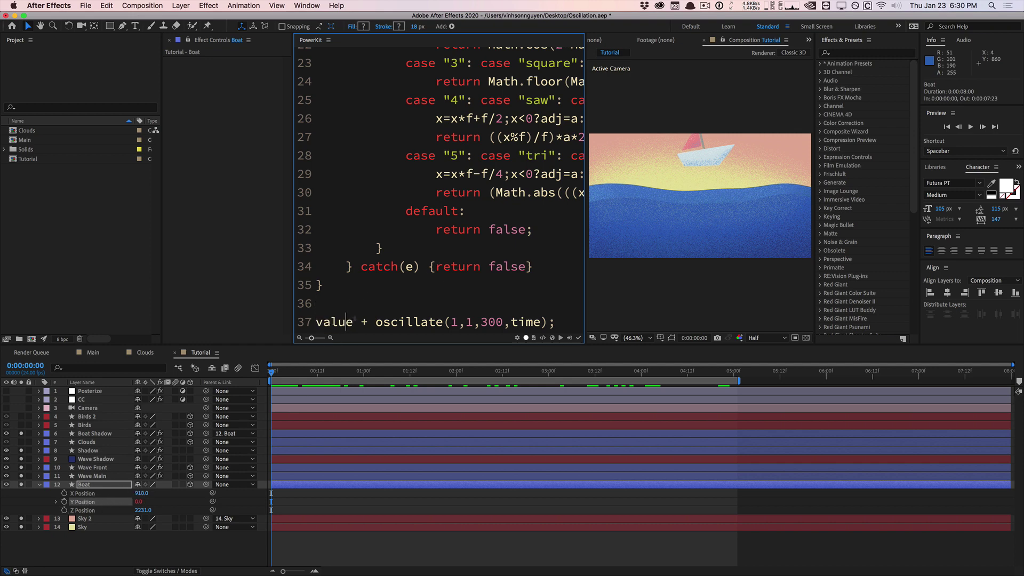
drag(355, 320, 565, 318)
click(405, 301)
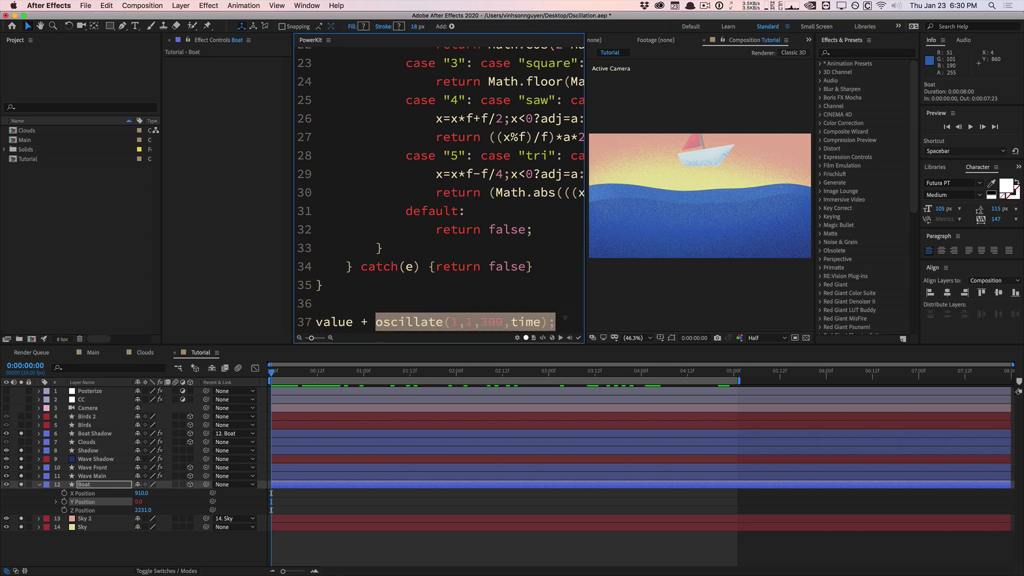
click(408, 299)
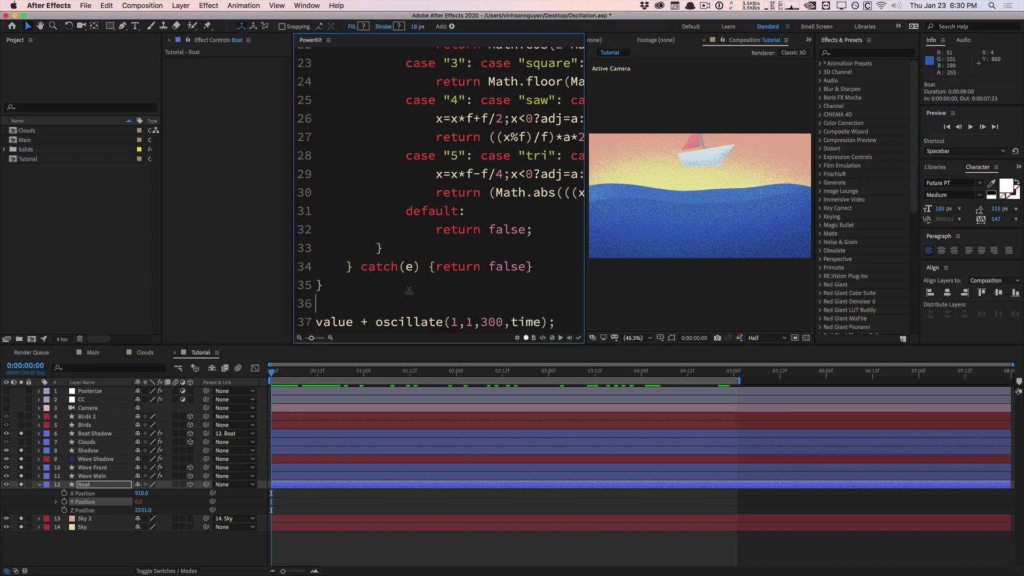
- Apply the edited expression to Y Position, inspect it, and scrub the timeline to check the motion
click(578, 338)
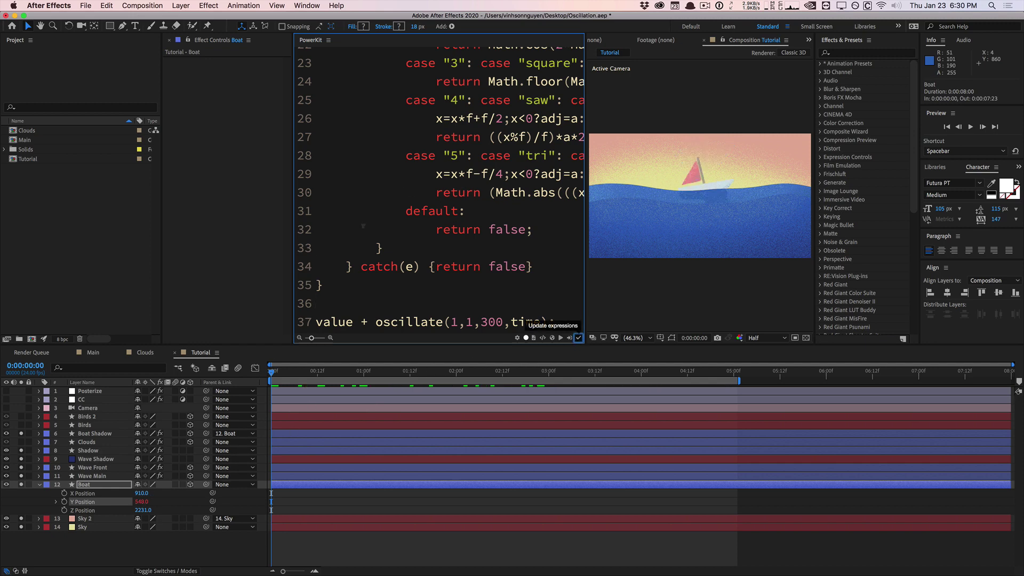
alt+click(64, 502)
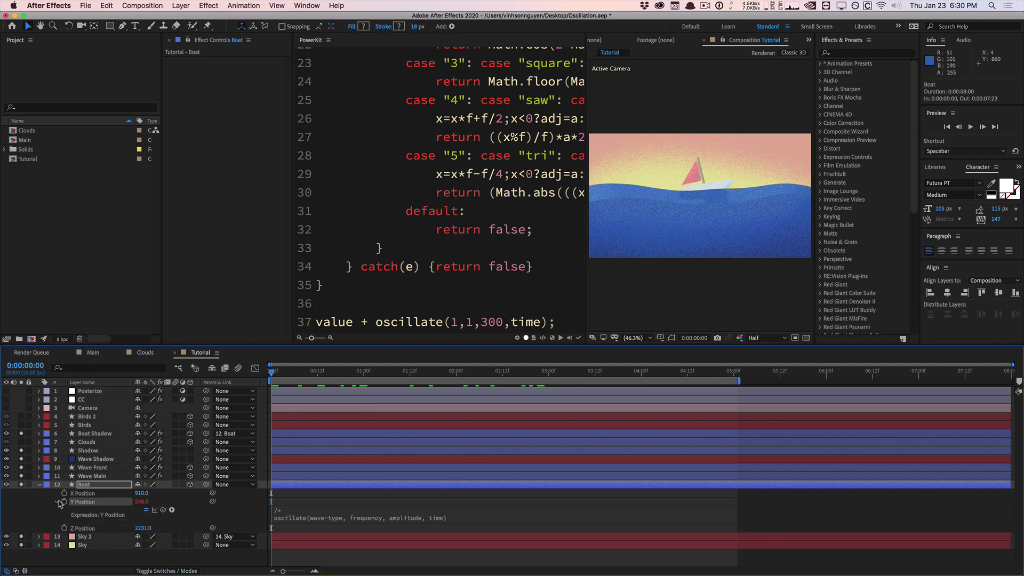
key(super+v)
scroll(327, 522, down, 10)
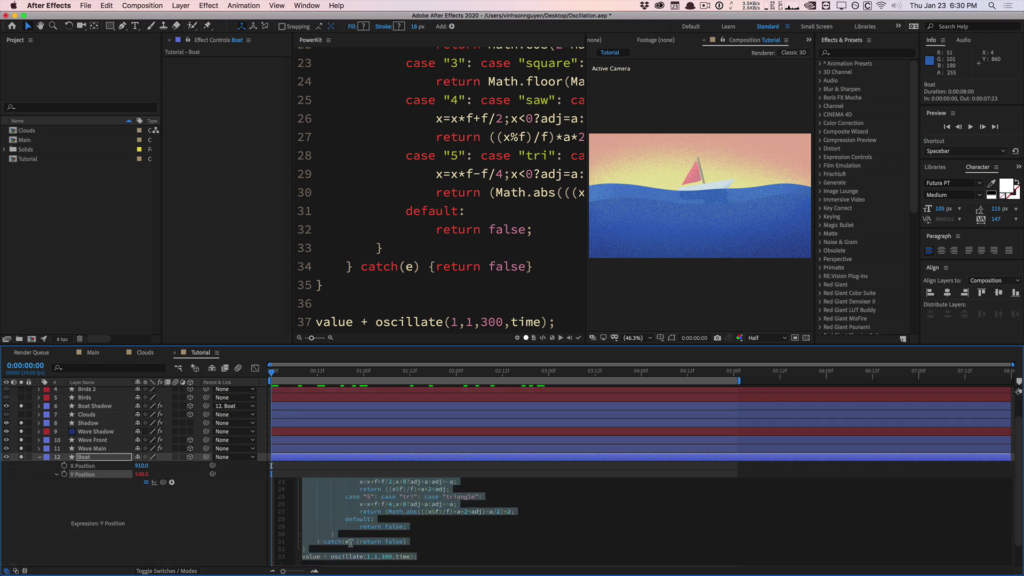
click(361, 545)
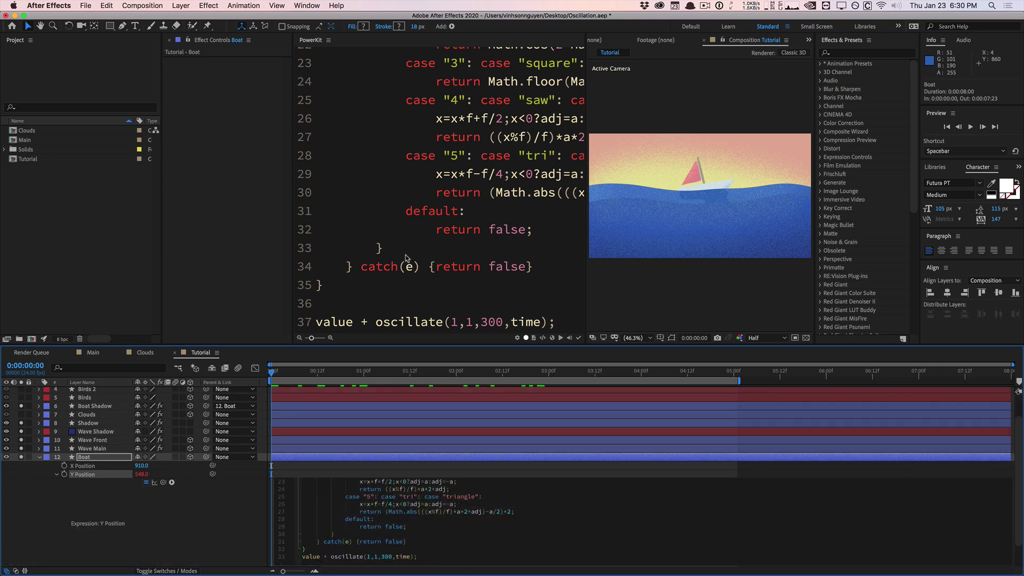
click(359, 282)
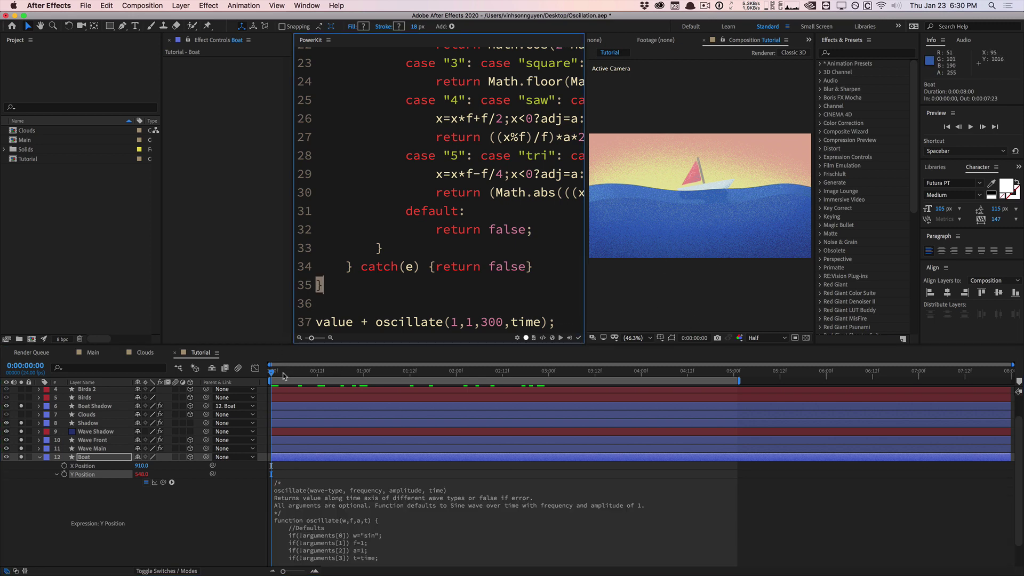
drag(285, 373, 729, 341)
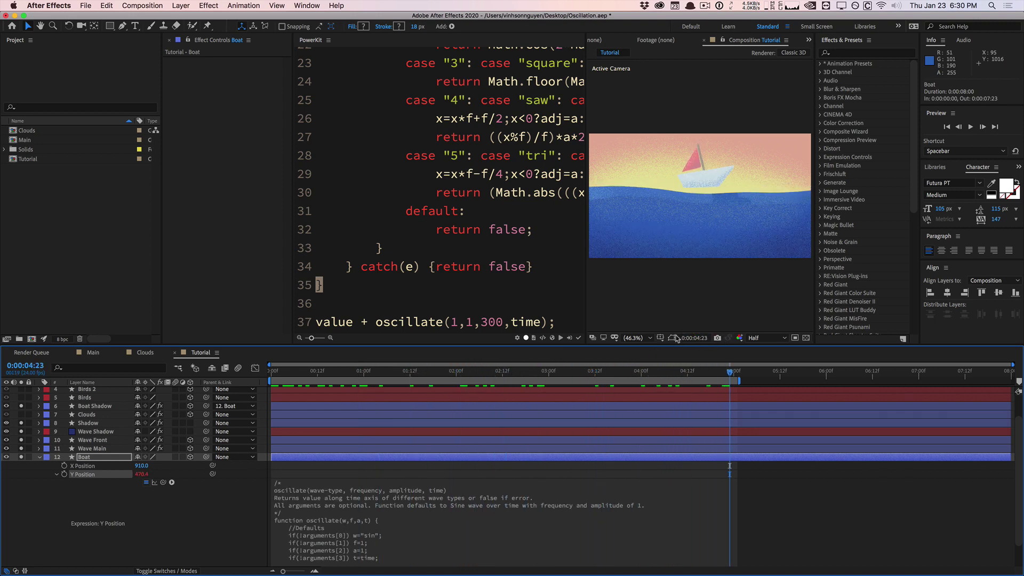
- Change the oscillate call's frequency to 0.6 and amplitude to 50
click(471, 316)
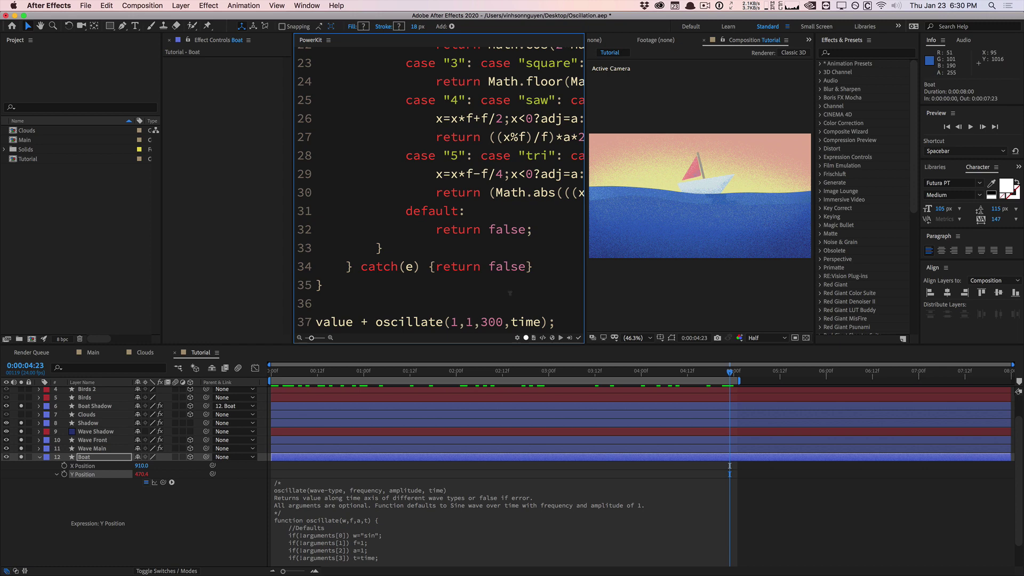
key(BackSpace)
text(.6)
key(Right)
key(Right)
text(0)
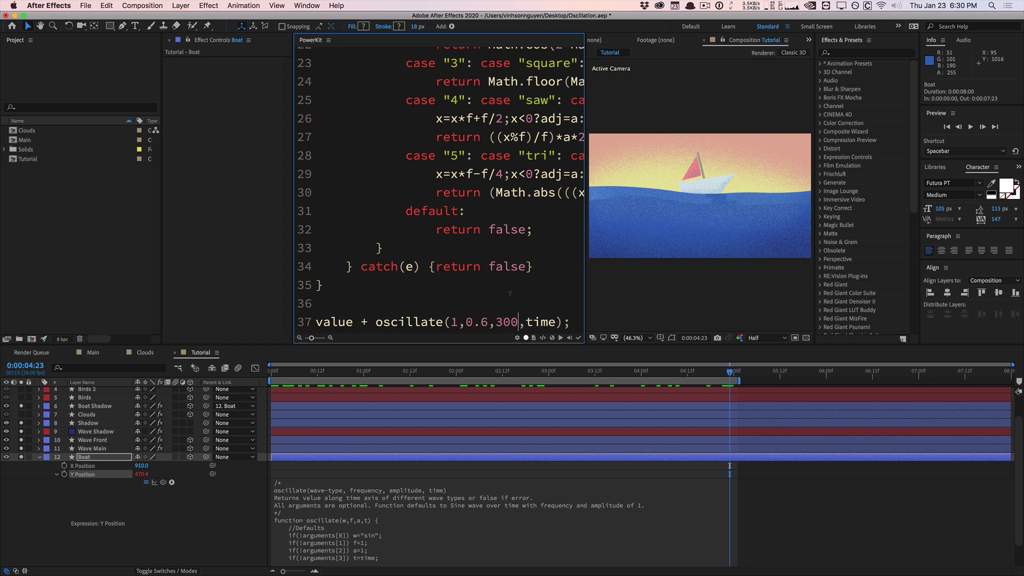
key(BackSpace)
key(BackSpace)
key(BackSpace)
text(50)
- Apply value + oscillate(1,0.6,50,time) to Y Position and preview the gentler bob
click(79, 475)
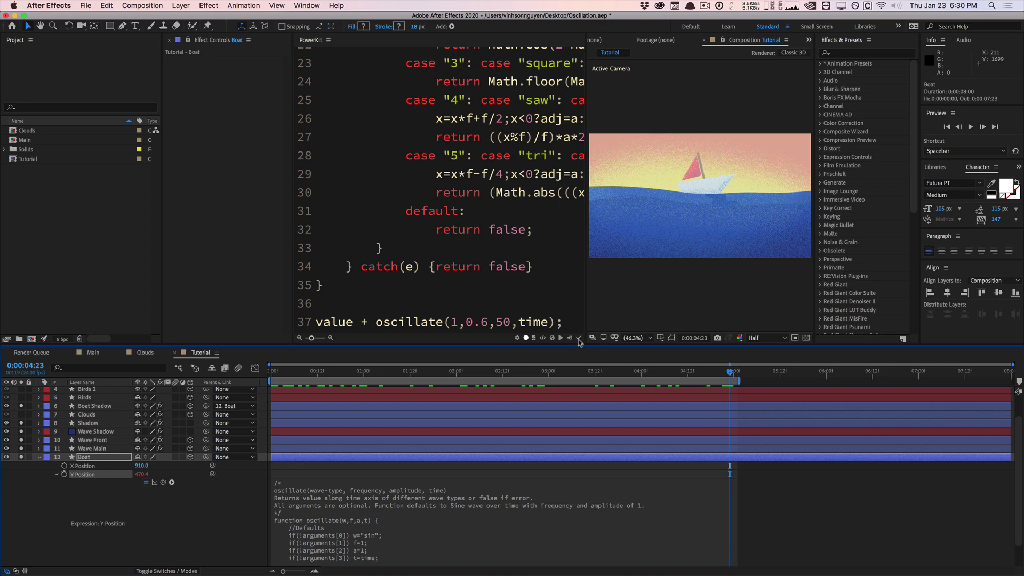
click(578, 338)
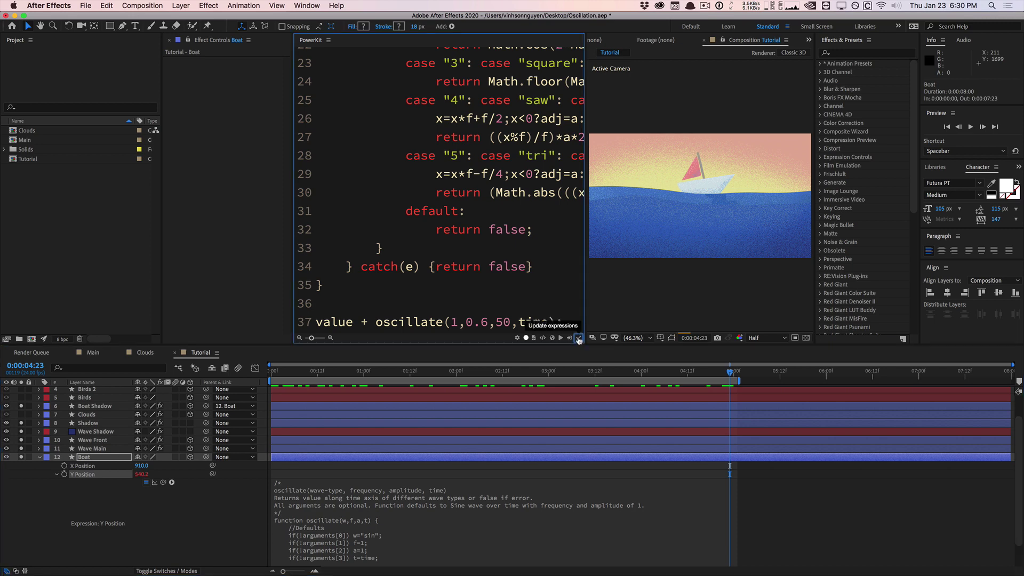
click(287, 376)
key(space)
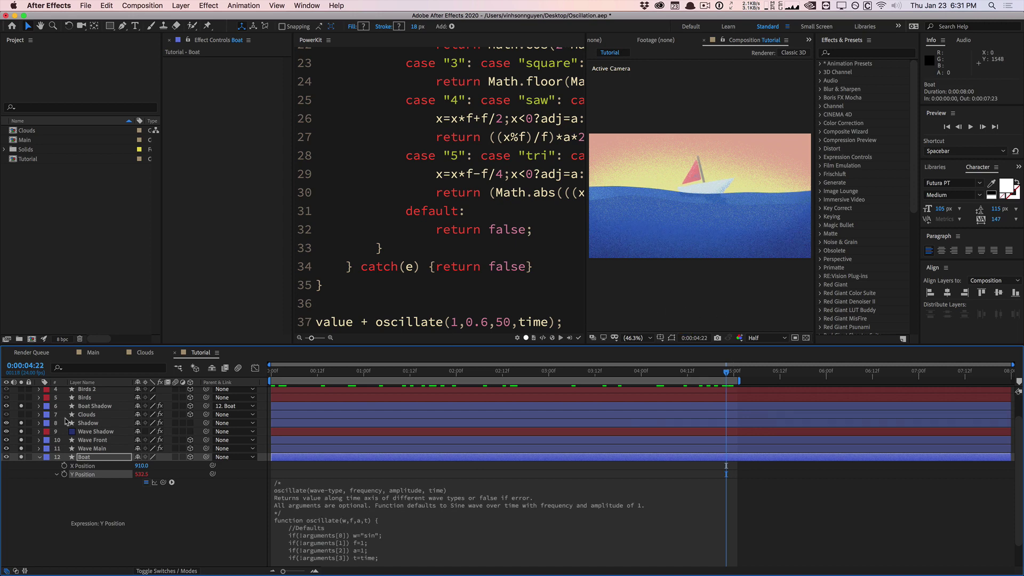
- Hide the Boat's Y Position expression and scrub the timeline to about 4 seconds
click(41, 458)
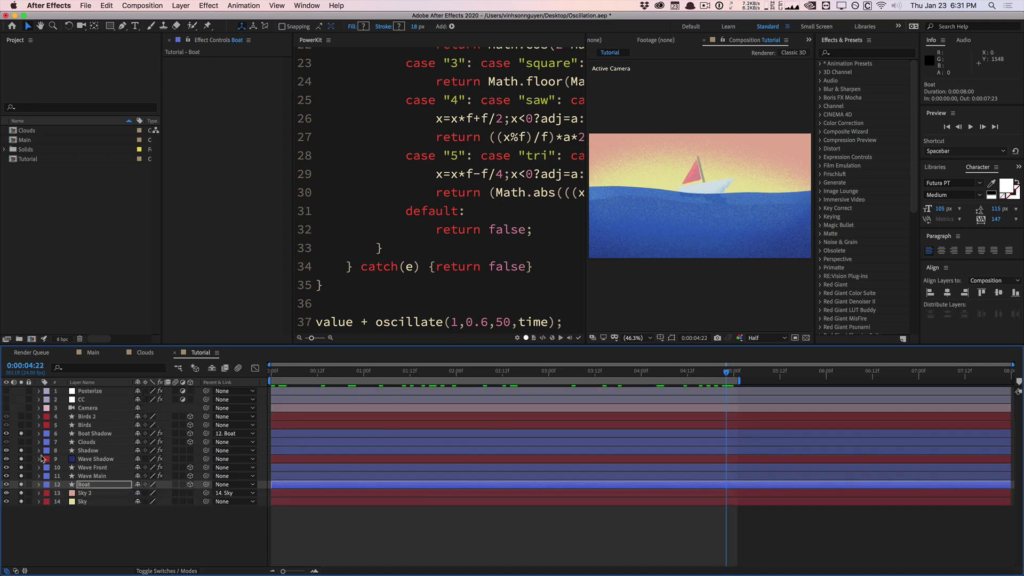
click(39, 484)
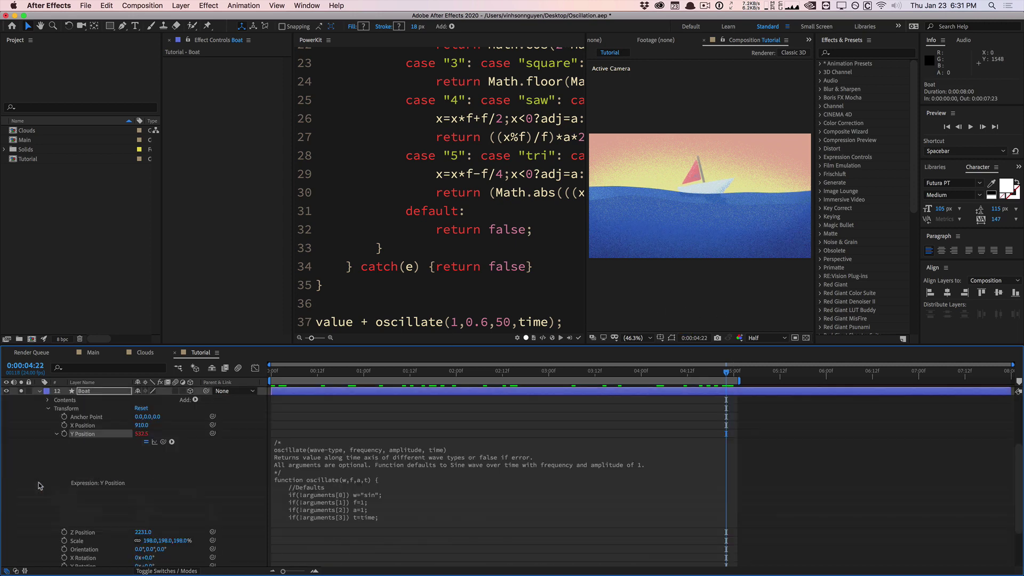
click(56, 435)
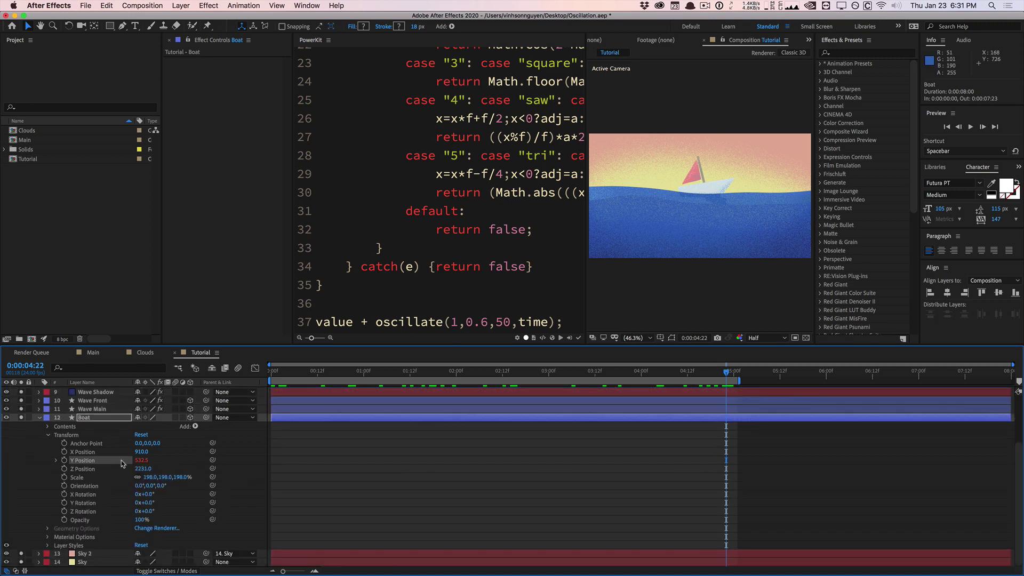
drag(366, 377, 671, 346)
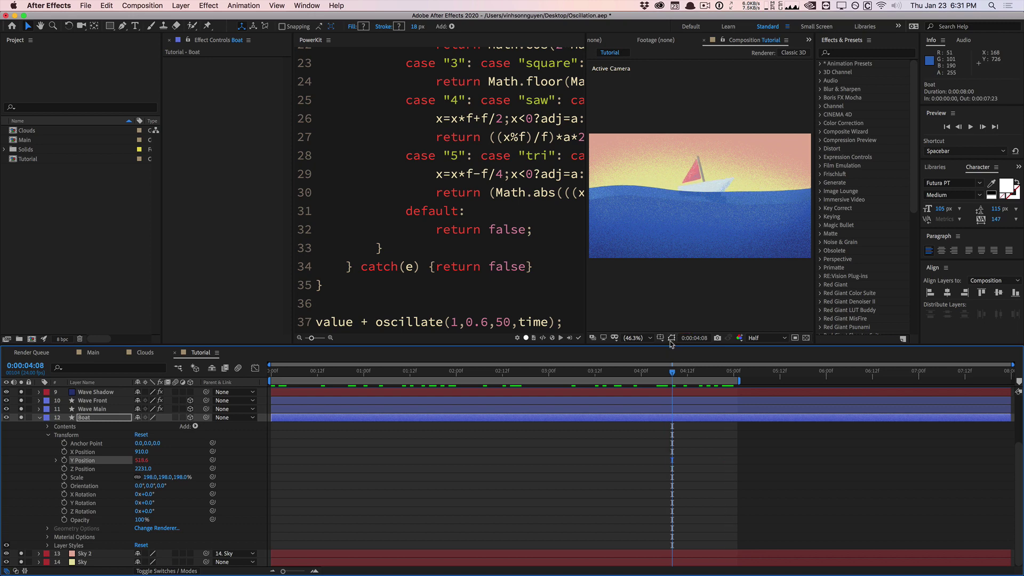
- Expand Boat > Contents > Sail > Transform: Sail and apply the oscillate expression to Rotation
click(48, 427)
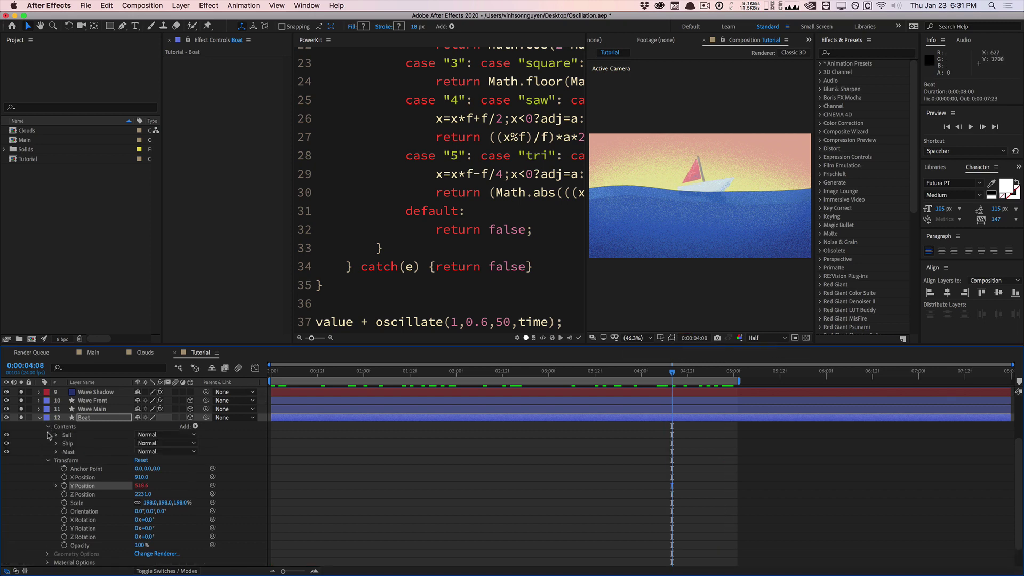
click(56, 435)
scroll(62, 464, down, 1)
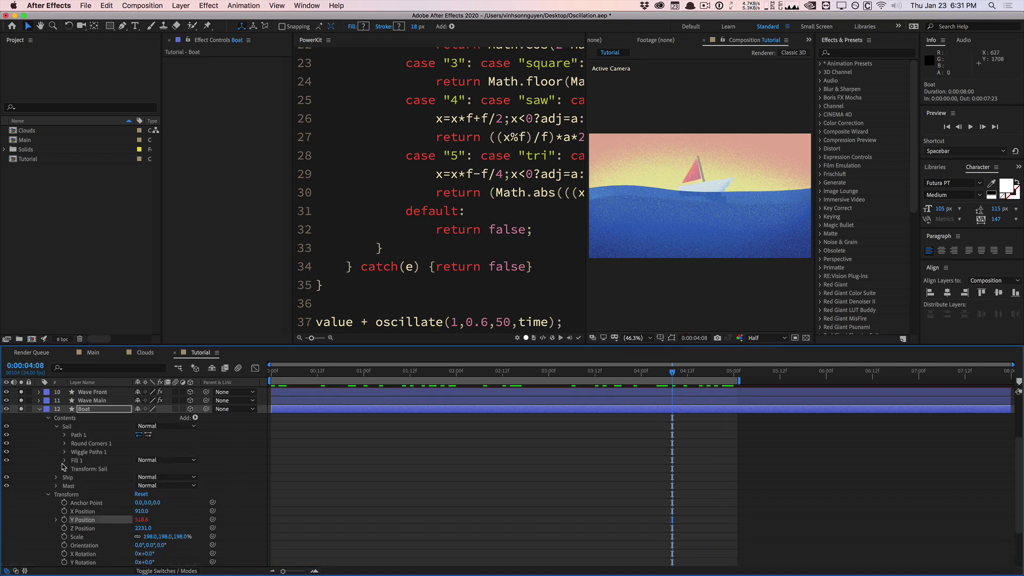
click(64, 470)
scroll(86, 480, down, 3)
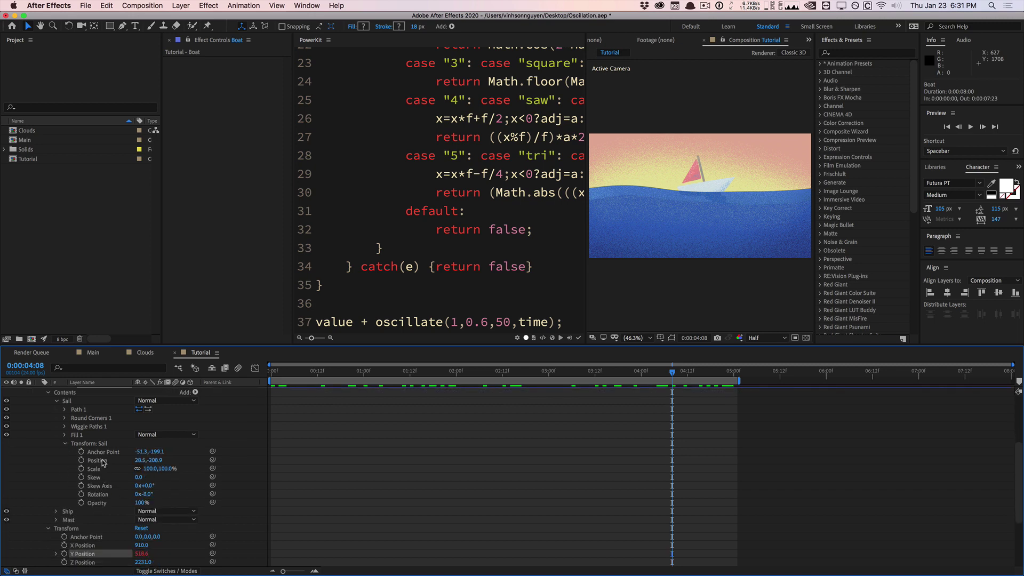
click(97, 495)
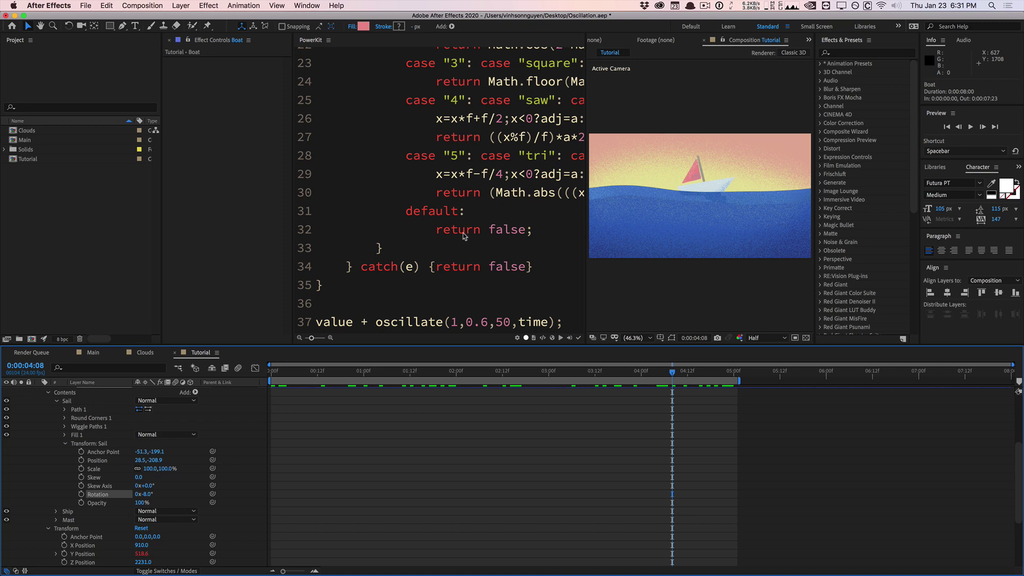
click(579, 338)
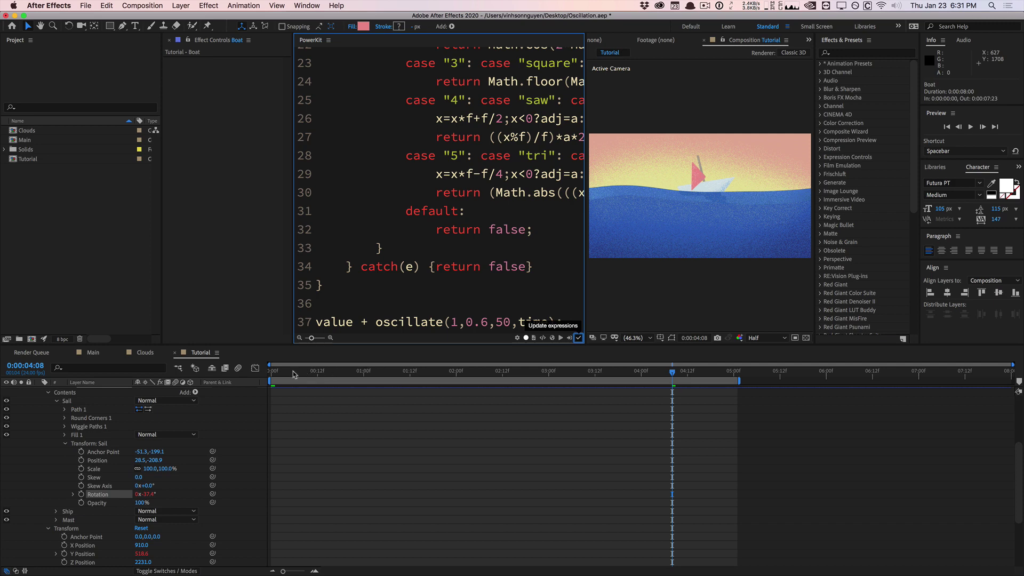
- Preview the sail rocking, then change amplitude 50 to 5 and frequency 0.6 to 0.4
drag(293, 375, 664, 337)
key(space)
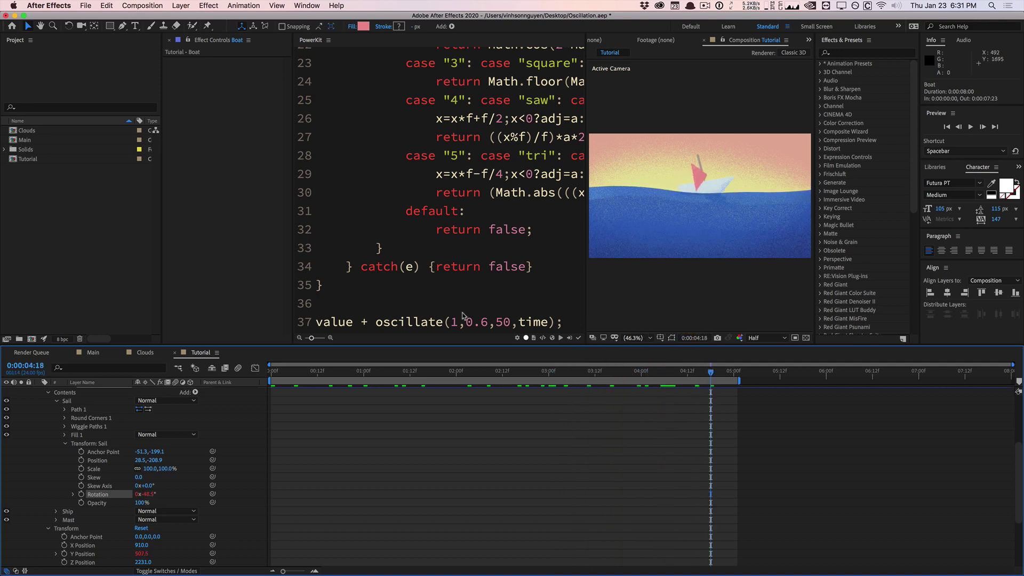
double_click(499, 322)
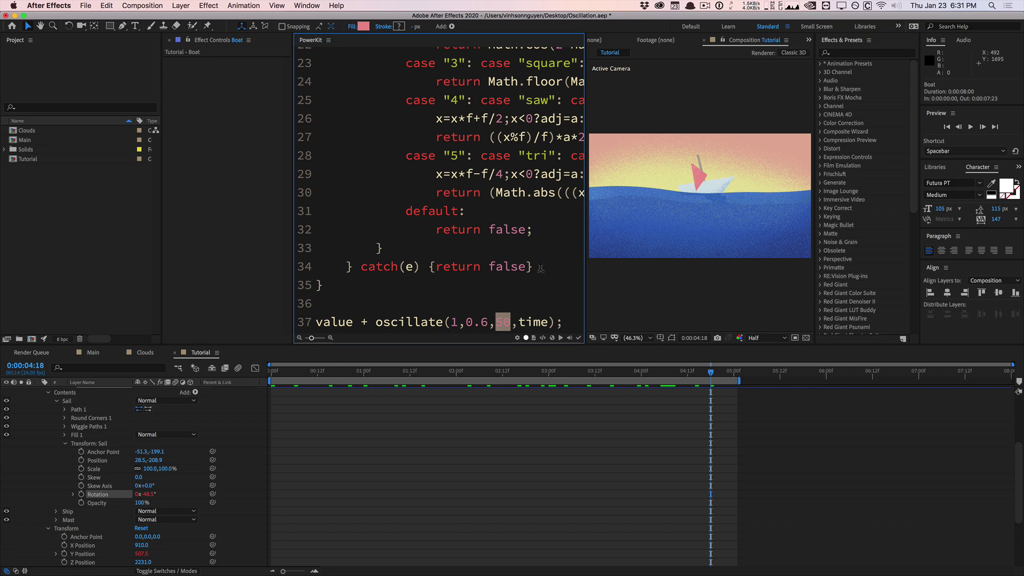
text(5)
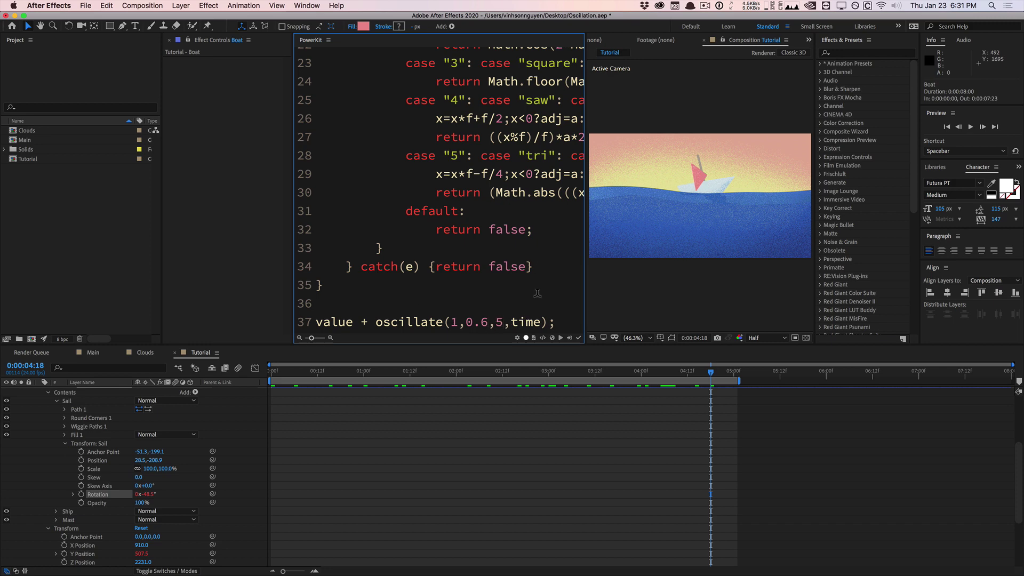
key(BackSpace)
text(4)
click(579, 338)
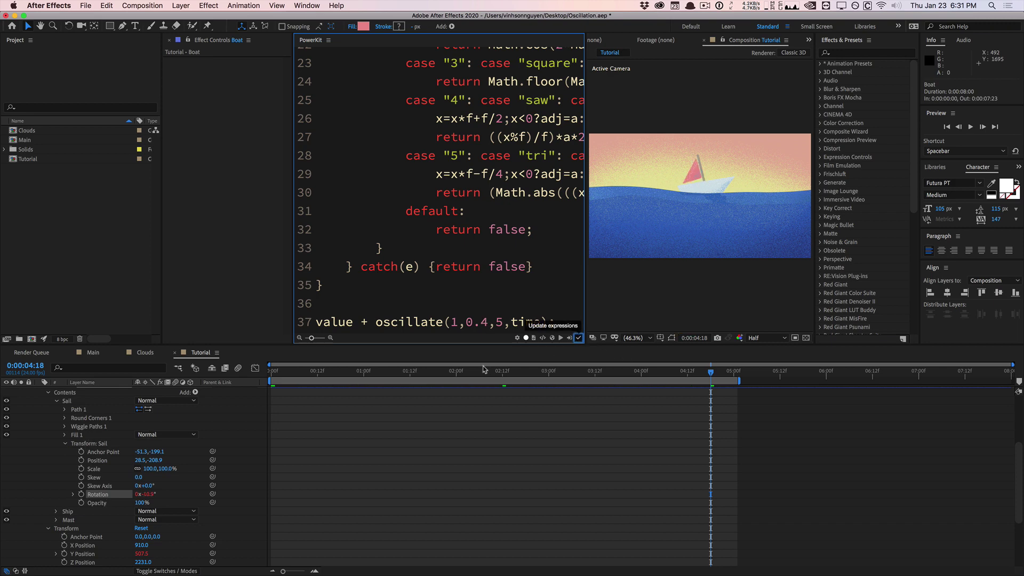
- Scrub the timeline to check the gentler sail rocking, then select the final oscillate() line in the code
click(324, 372)
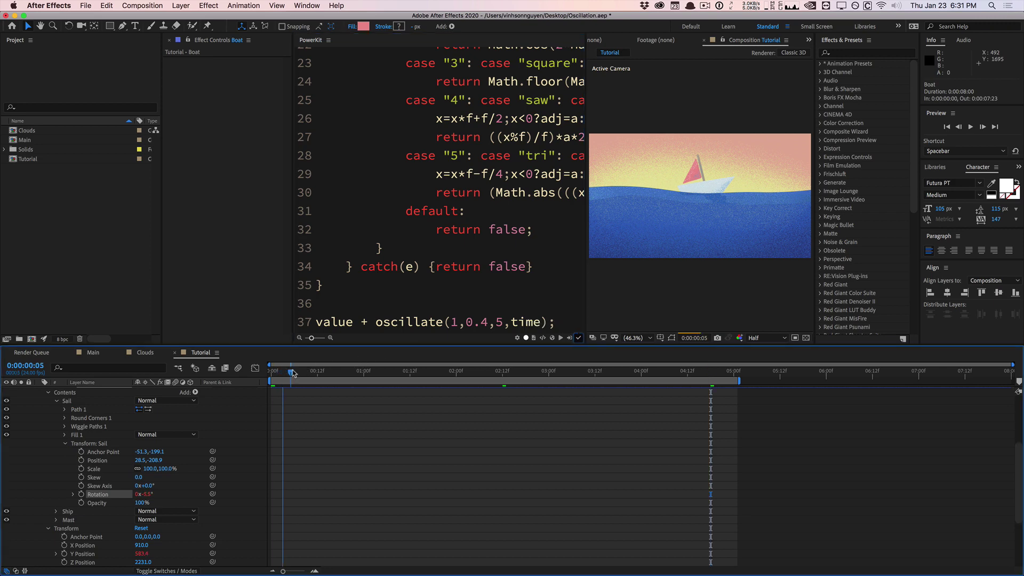
drag(332, 372, 287, 307)
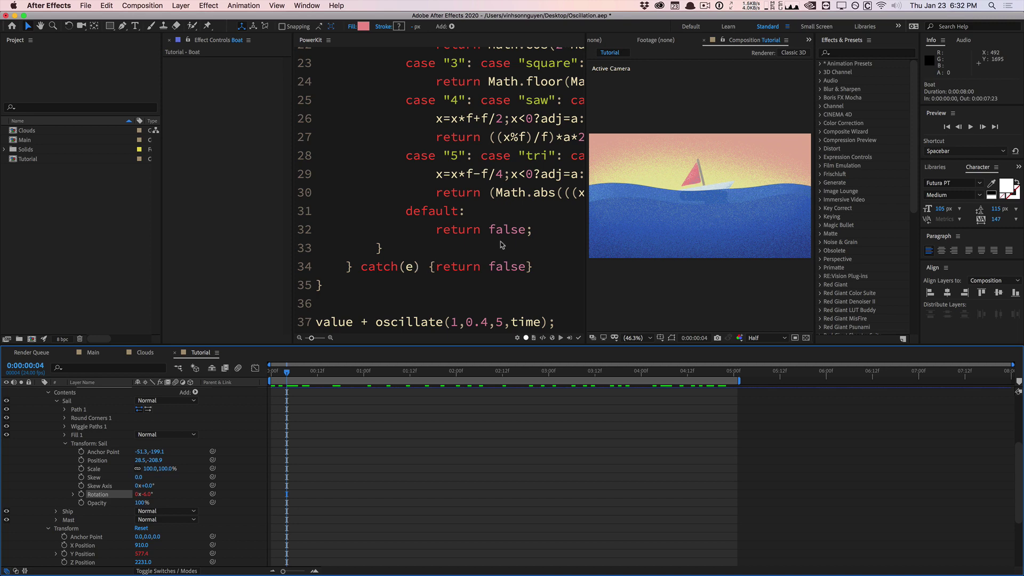
click(493, 279)
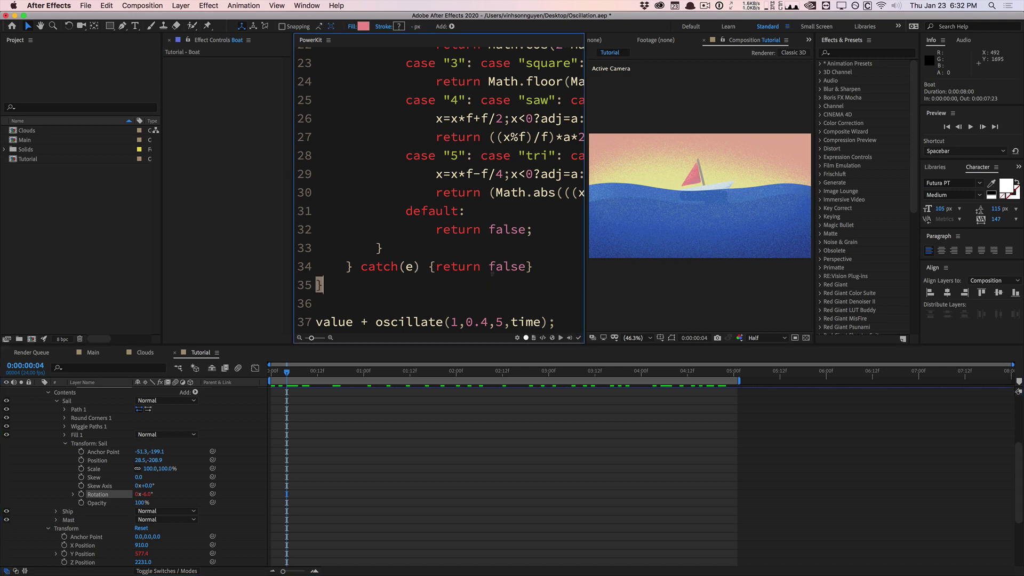
click(557, 322)
drag(557, 321, 316, 322)
scroll(407, 253, up, 5)
scroll(408, 253, up, 5)
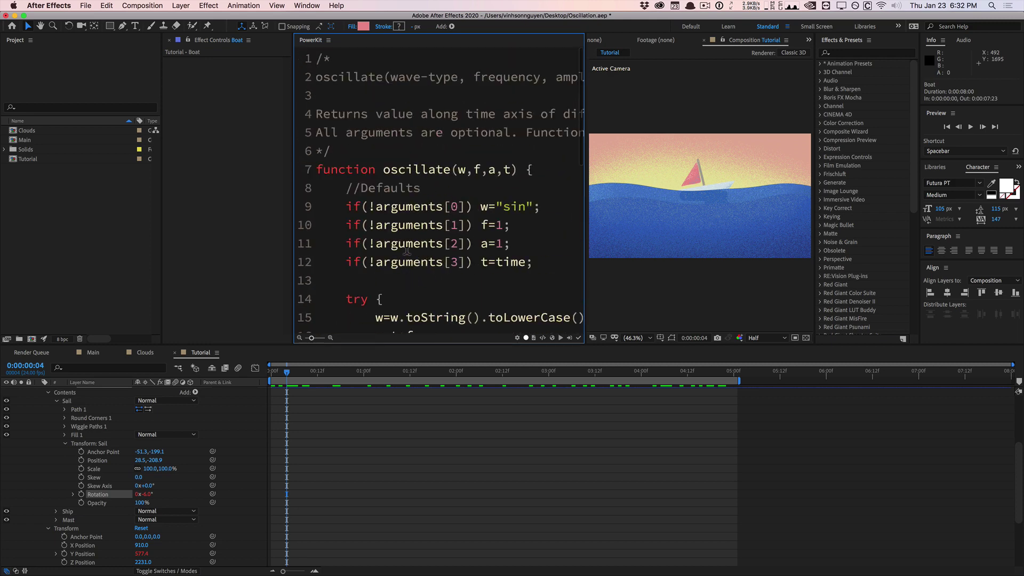
scroll(411, 249, down, 8)
click(410, 249)
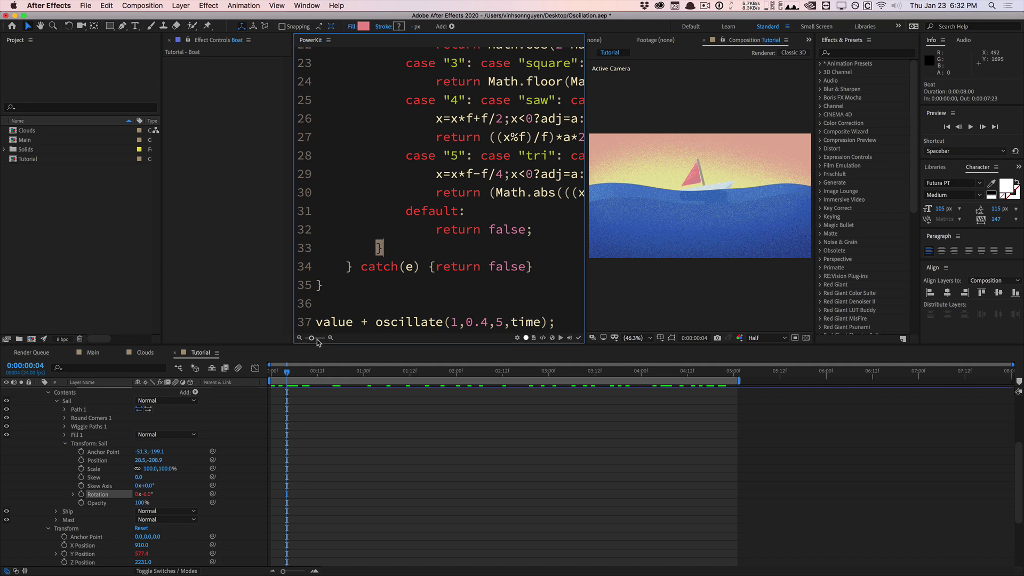
click(103, 356)
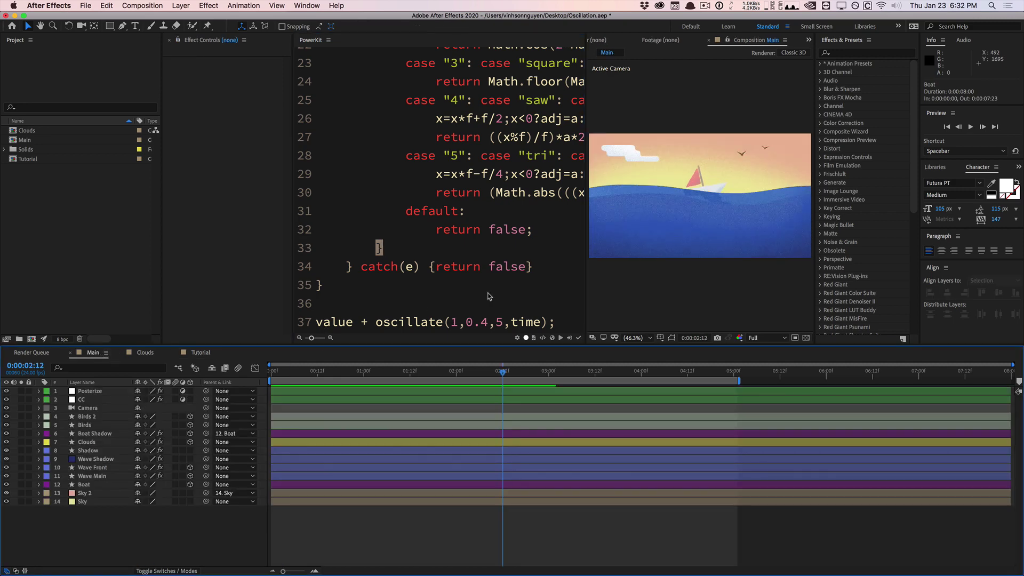
key(space)
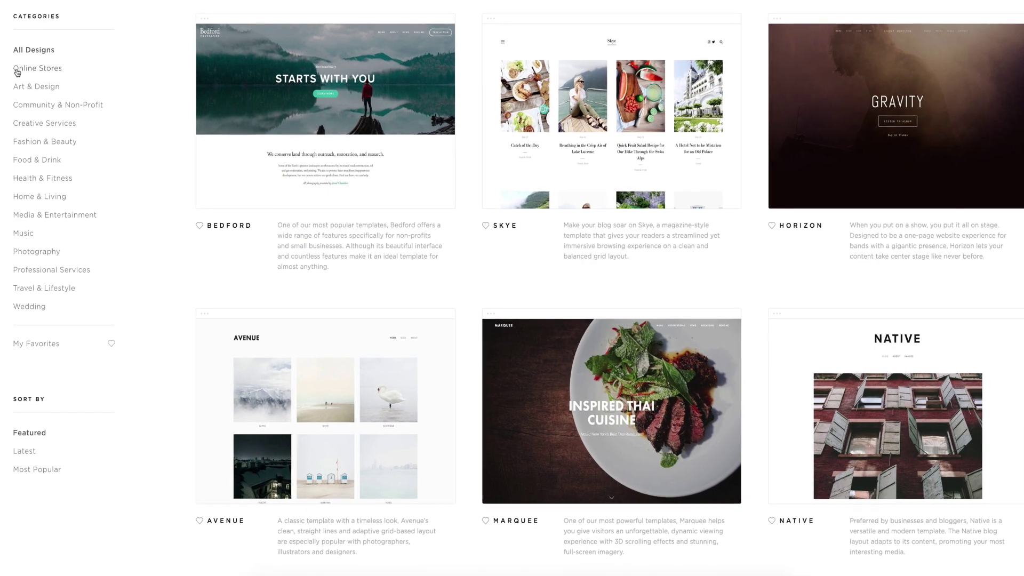
- Filter the Squarespace templates to Online Stores and Art & Design
click(17, 68)
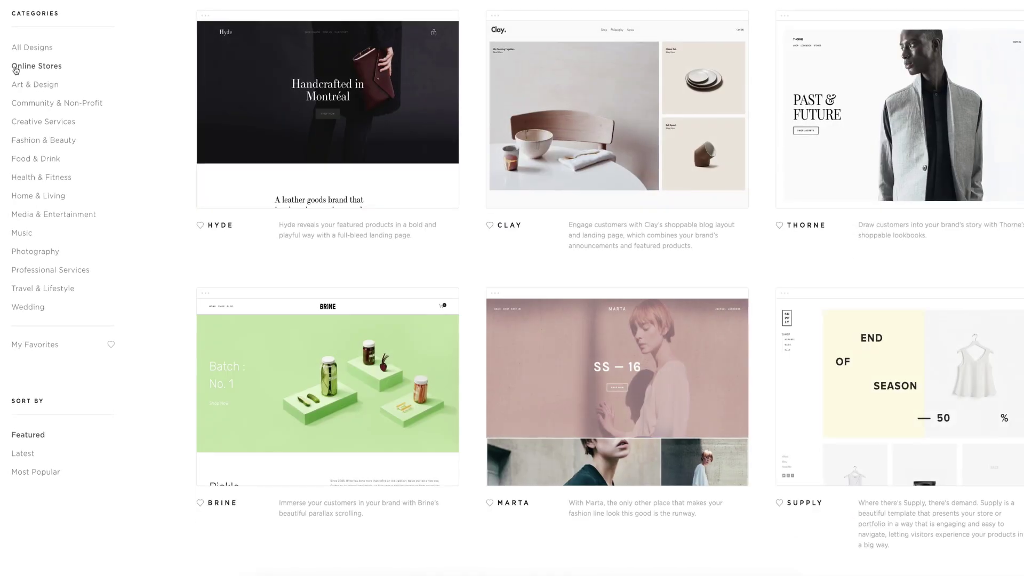
click(15, 81)
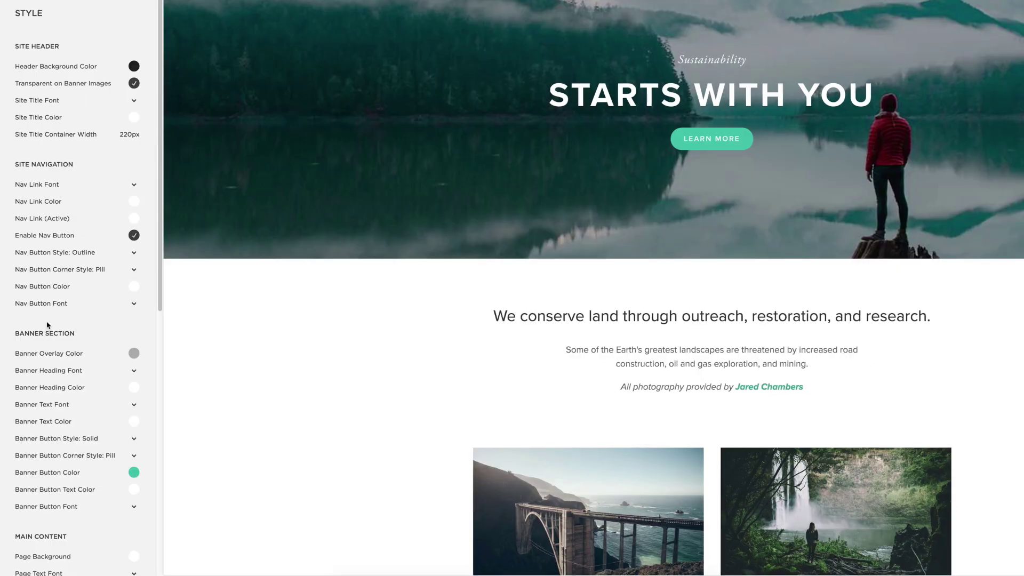
scroll(47, 325, down, 4)
- Set the Bedford Banner Button Color to dark grey and open the page link colour choice
click(133, 303)
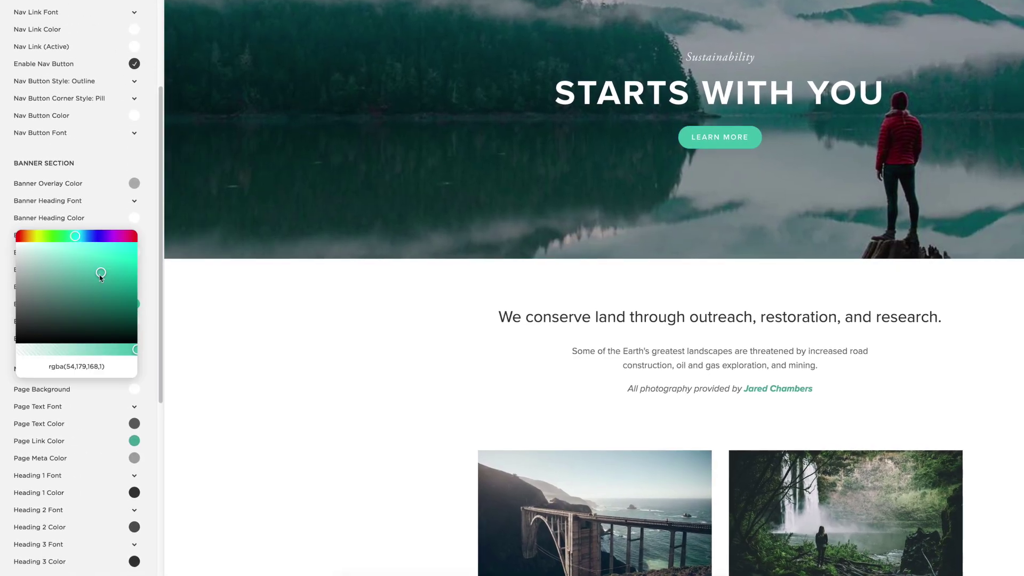
drag(70, 236, 85, 235)
drag(32, 306, 25, 312)
scroll(80, 347, down, 2)
click(135, 395)
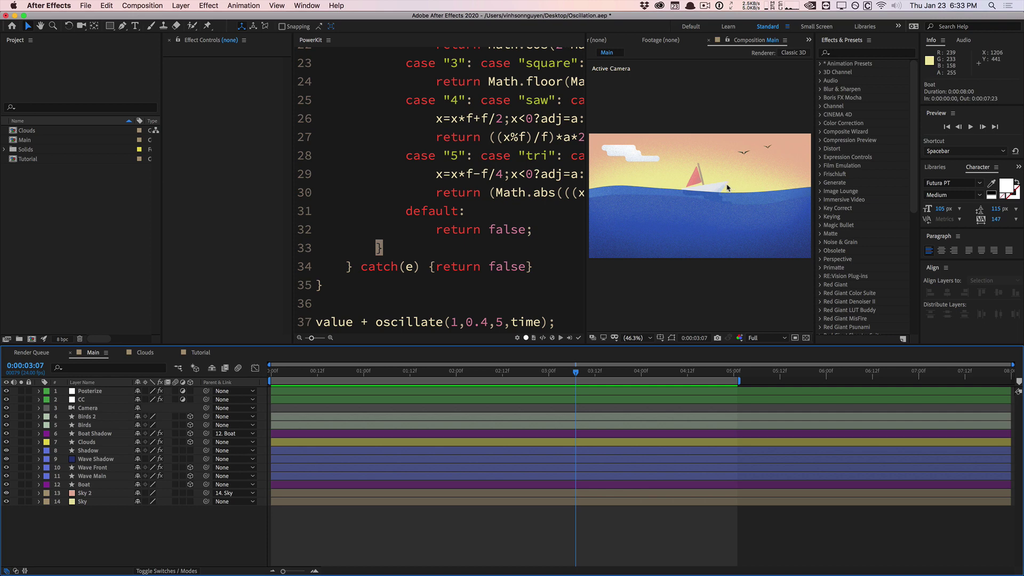
click(413, 224)
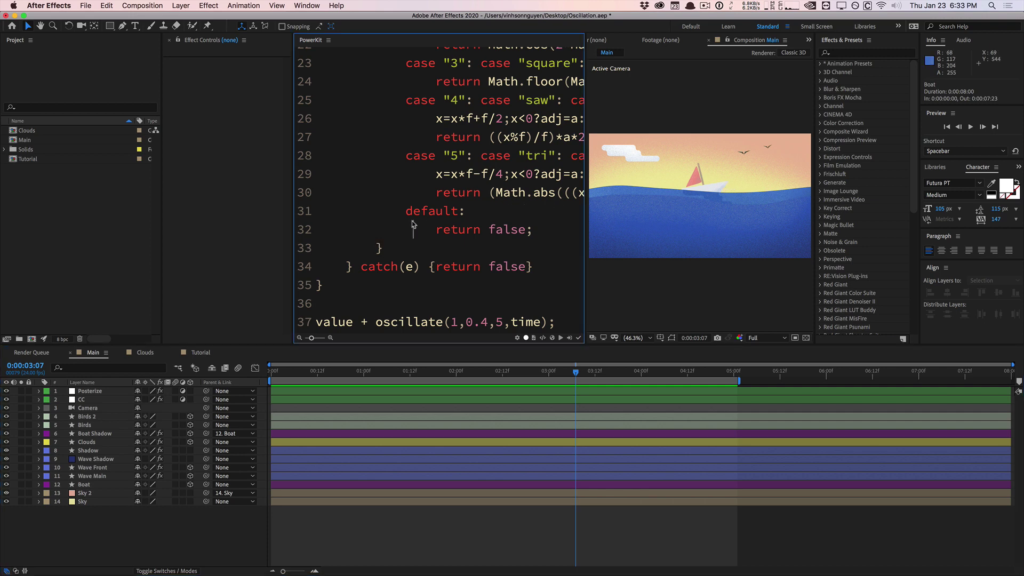
drag(433, 228, 320, 227)
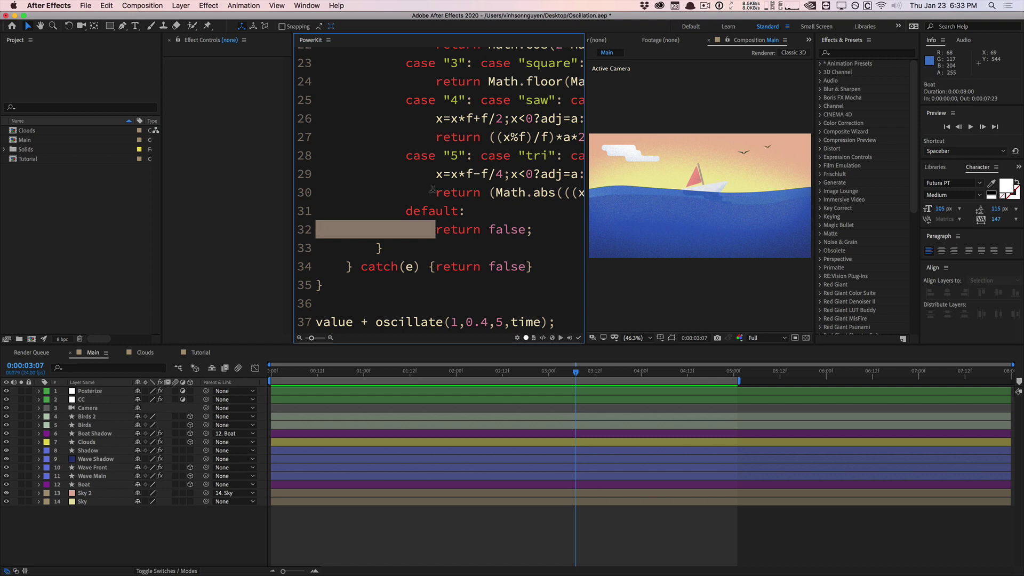
drag(432, 191, 313, 198)
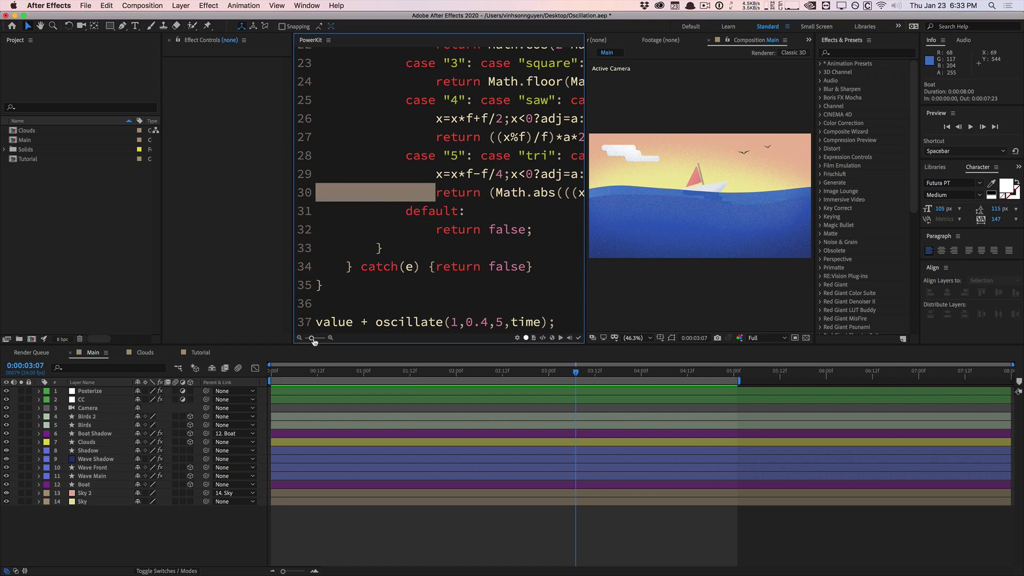
drag(312, 340, 309, 340)
click(489, 316)
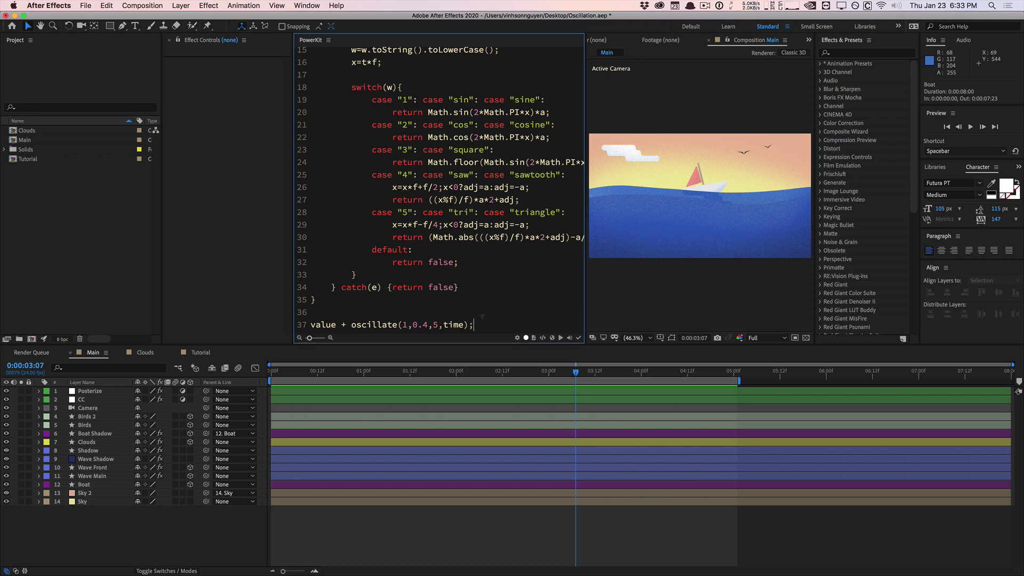
scroll(482, 316, up, 5)
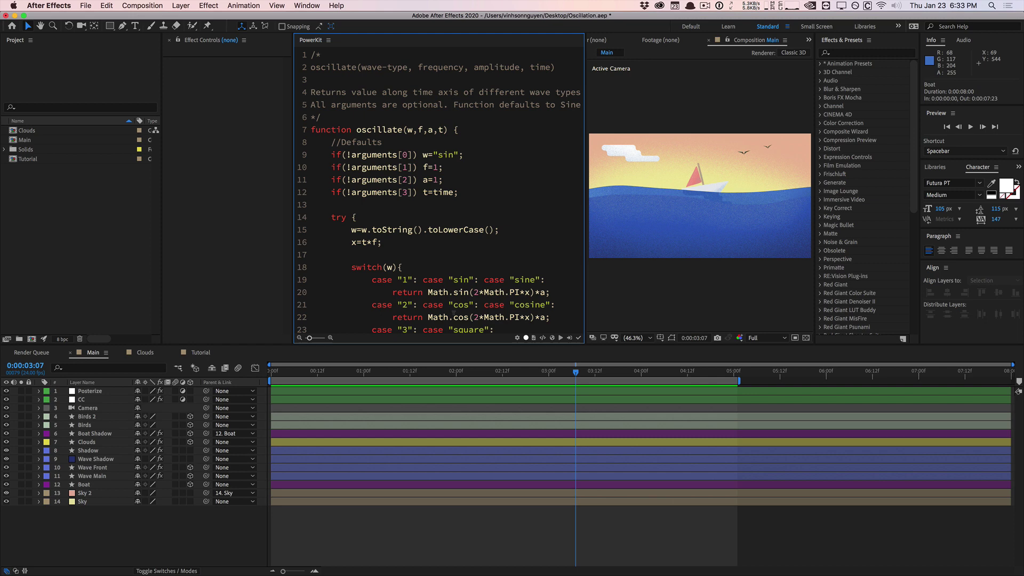
scroll(453, 313, down, 5)
scroll(454, 310, up, 5)
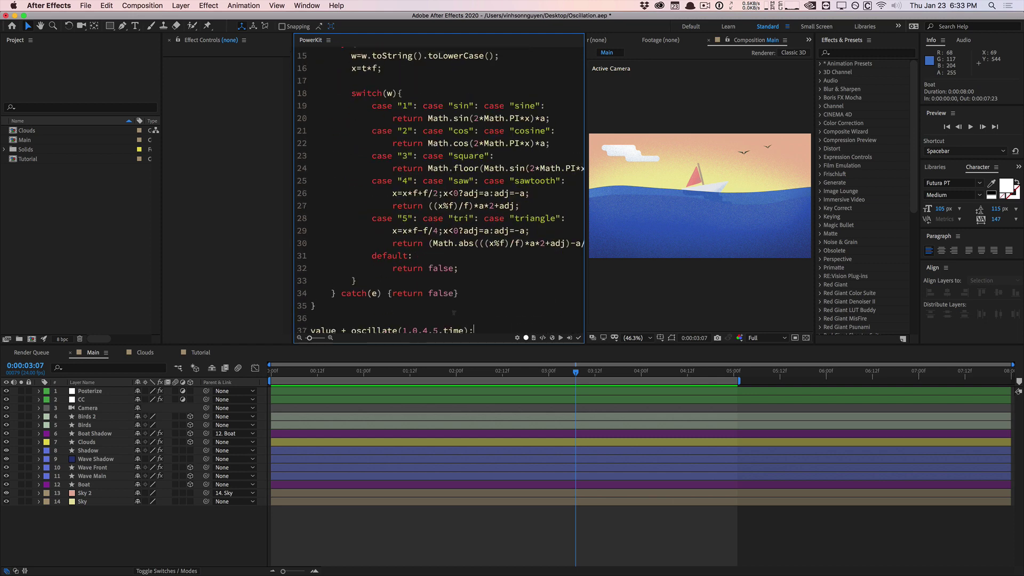